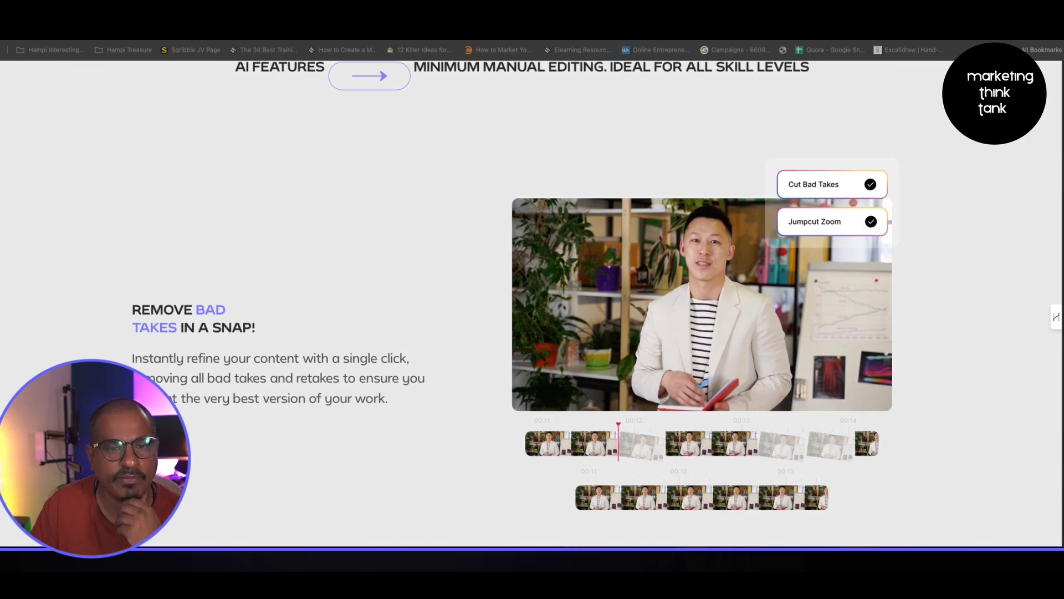
# - Scroll through the website's feature sections on bad takes, silences, filler words and transcript-based trimming
pyautogui.scroll(-10, 532, 299)
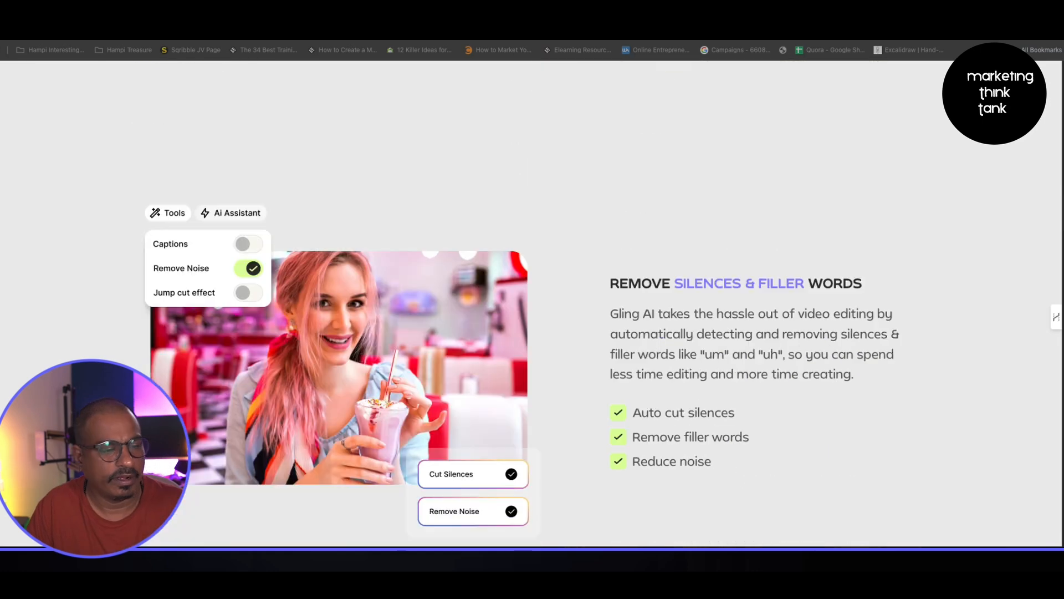
pyautogui.scroll(-7, 724, 281)
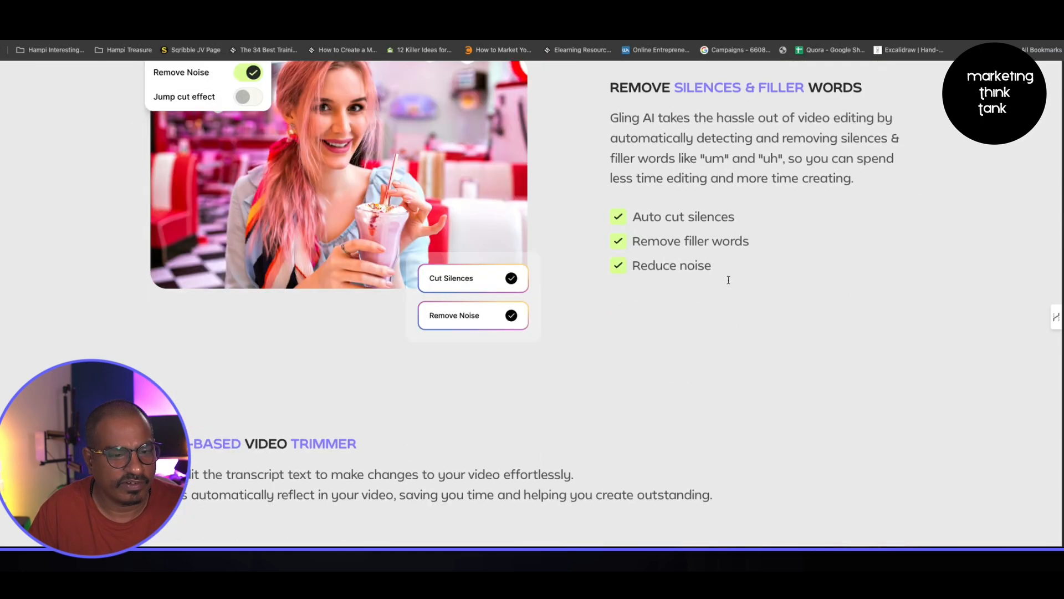
pyautogui.moveTo(111, 177); pyautogui.dragTo(760, 235)
pyautogui.scroll(-10, 338, 239)
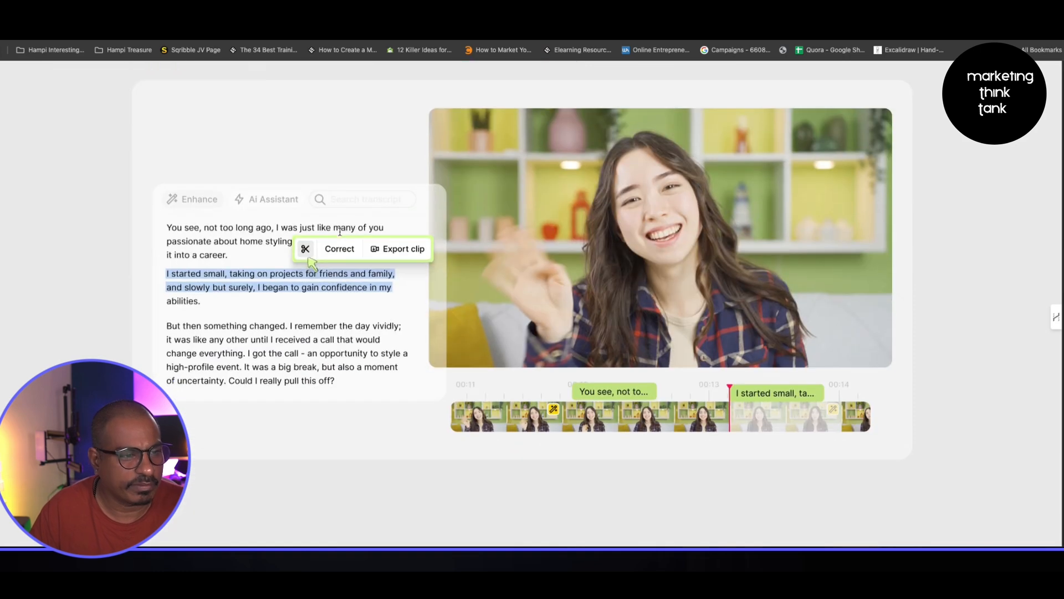
pyautogui.scroll(-15, 349, 249)
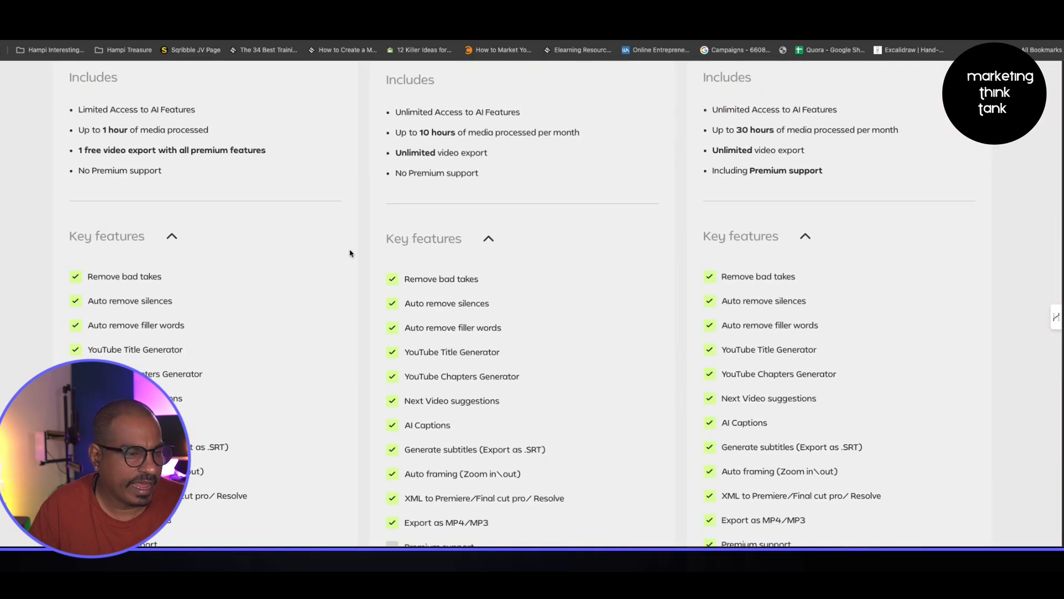
# - Compare the Free, Plus and Pro pricing plans and their included key features
pyautogui.scroll(4, 357, 248)
pyautogui.scroll(12, 360, 247)
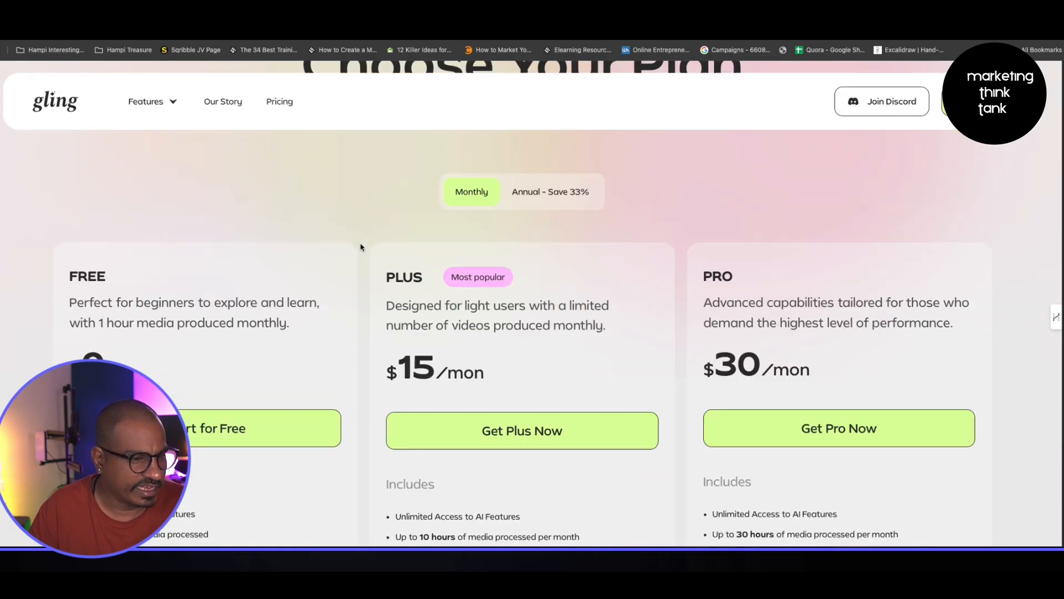
pyautogui.scroll(-4, 456, 305)
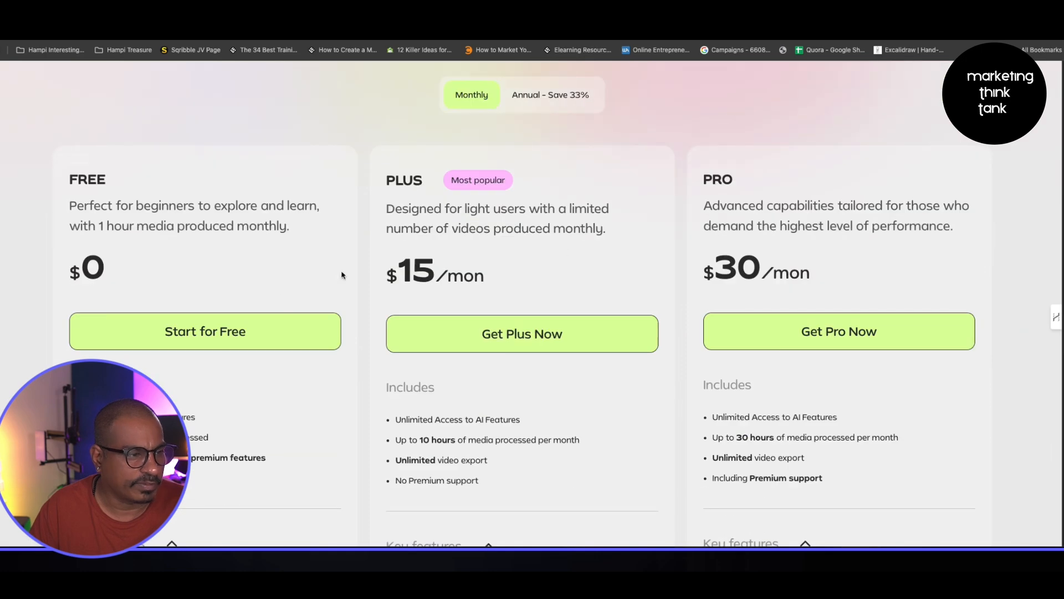
pyautogui.scroll(-3, 549, 274)
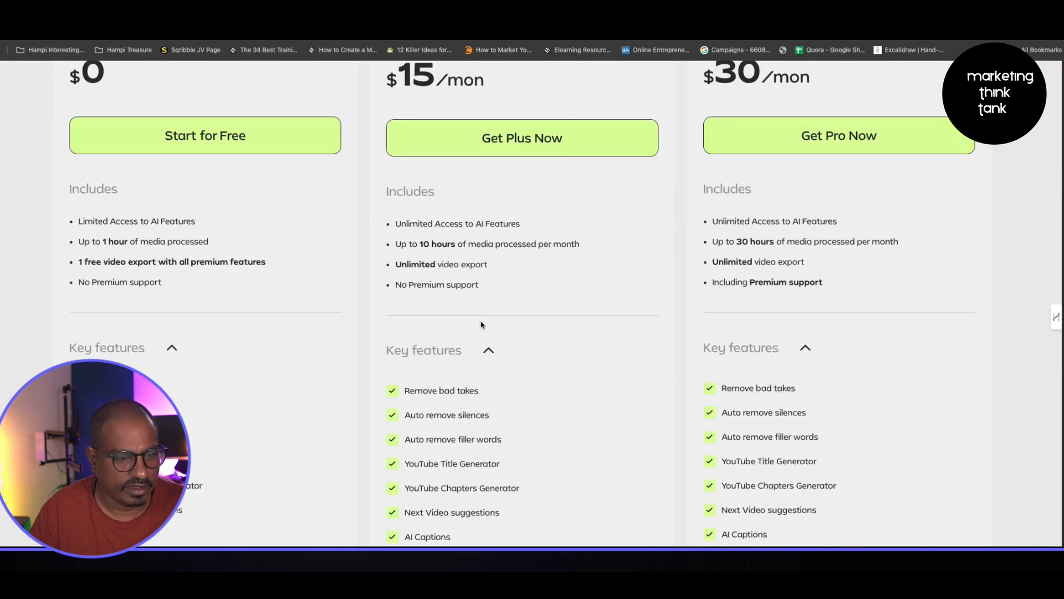
pyautogui.scroll(-3, 479, 307)
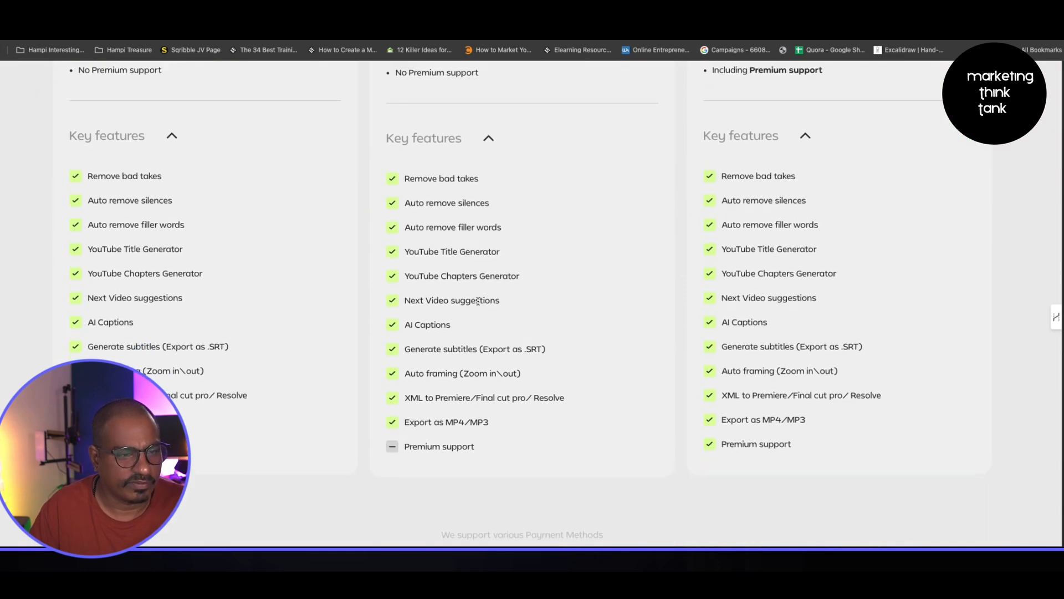
pyautogui.scroll(6, 300, 298)
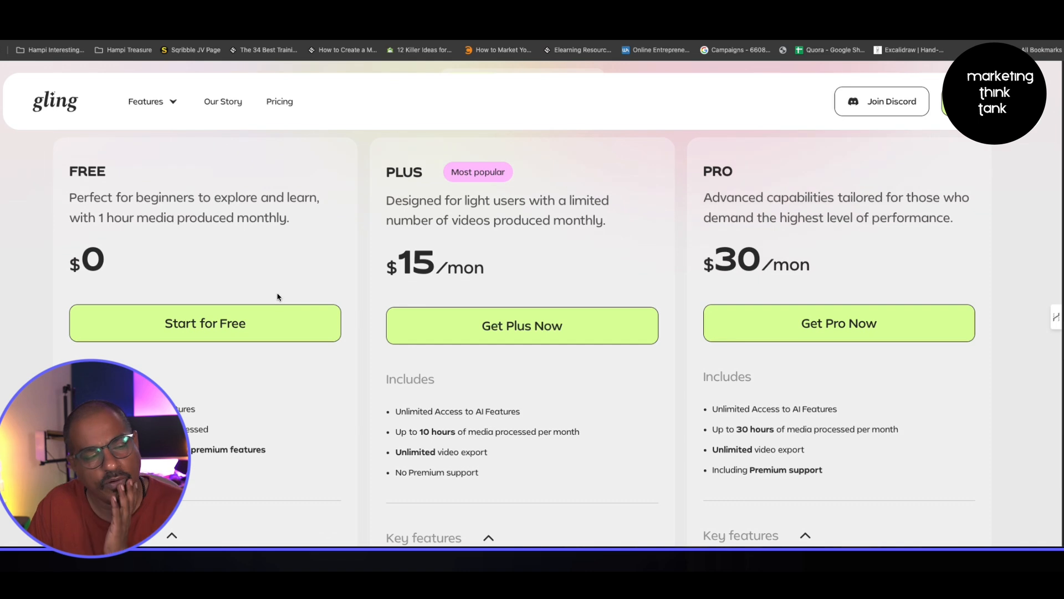
pyautogui.scroll(-1, 260, 311)
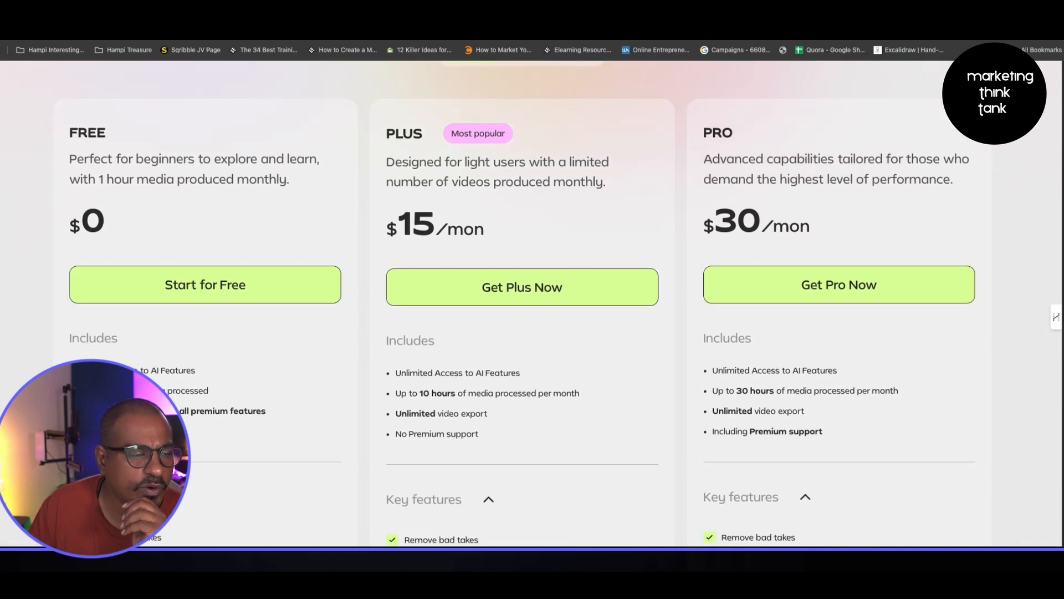
pyautogui.moveTo(78, 369); pyautogui.dragTo(282, 411)
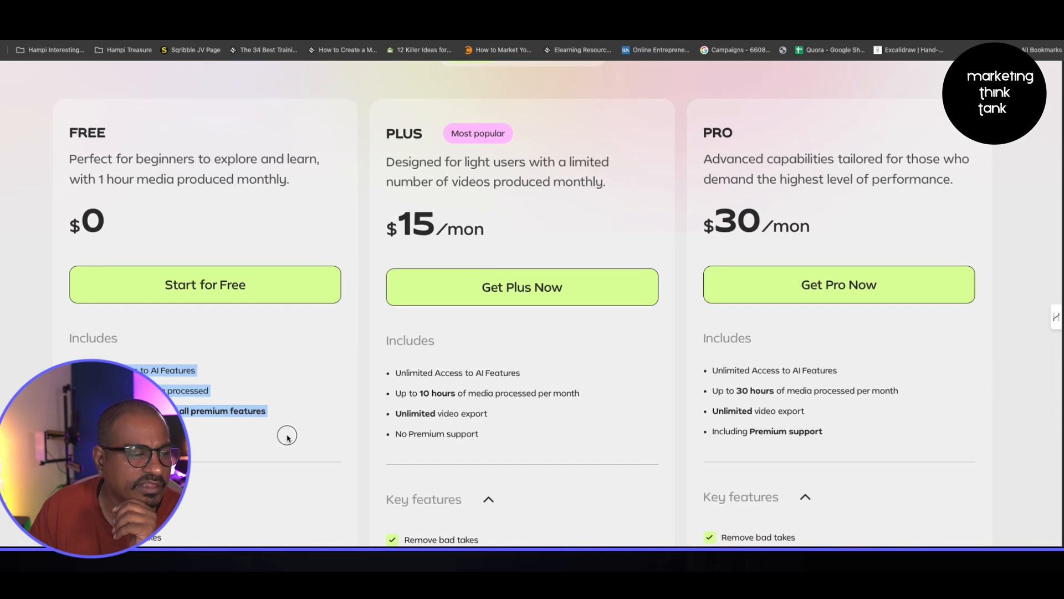
pyautogui.scroll(-5, 238, 388)
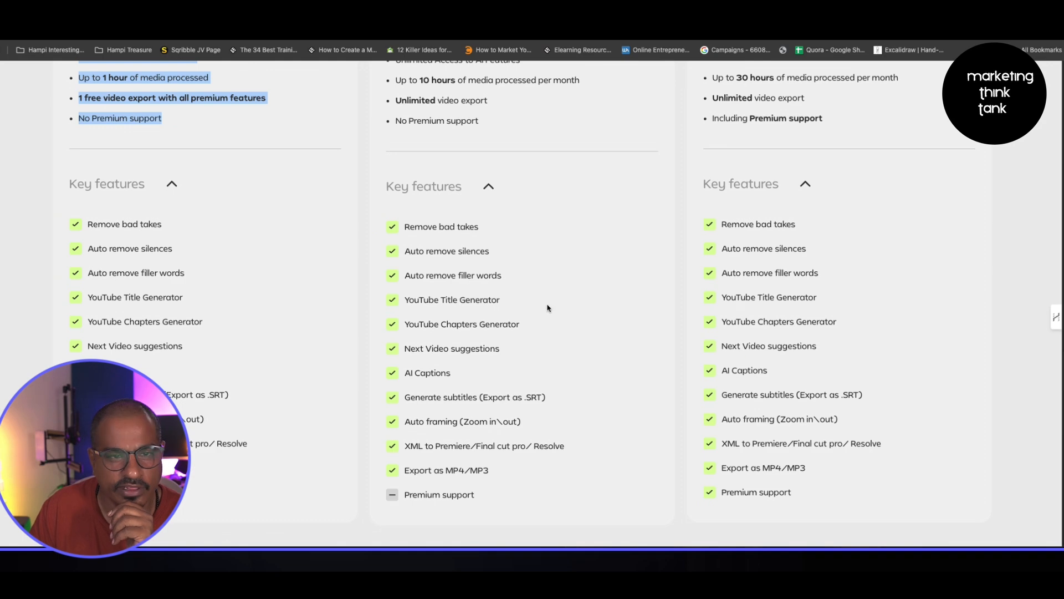
pyautogui.scroll(10, 547, 305)
pyautogui.scroll(20, 516, 291)
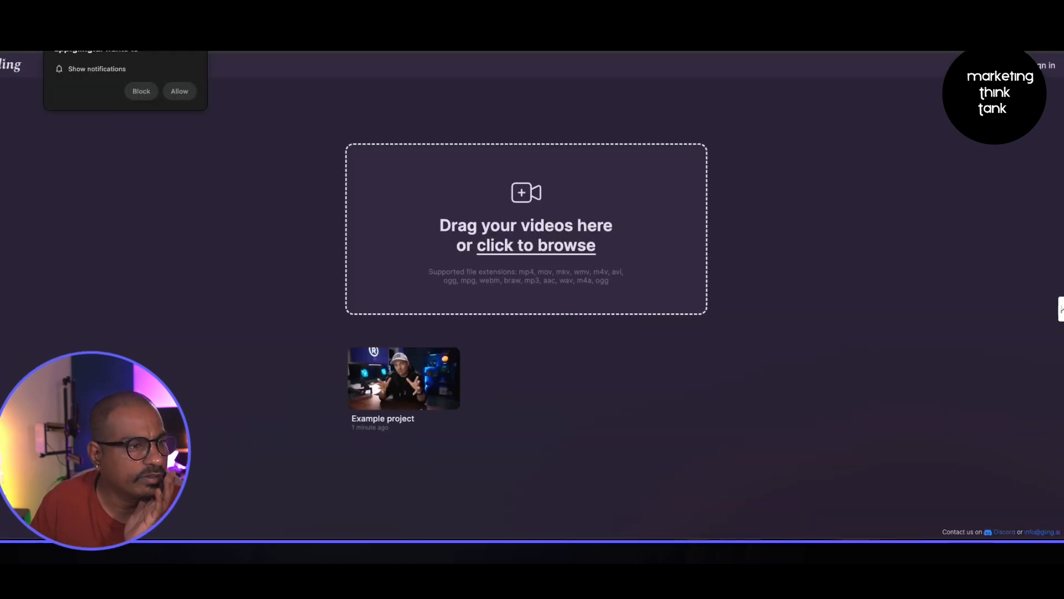
# - Allow site notifications and briefly open the Example project before returning to the projects page
pyautogui.click(185, 92)
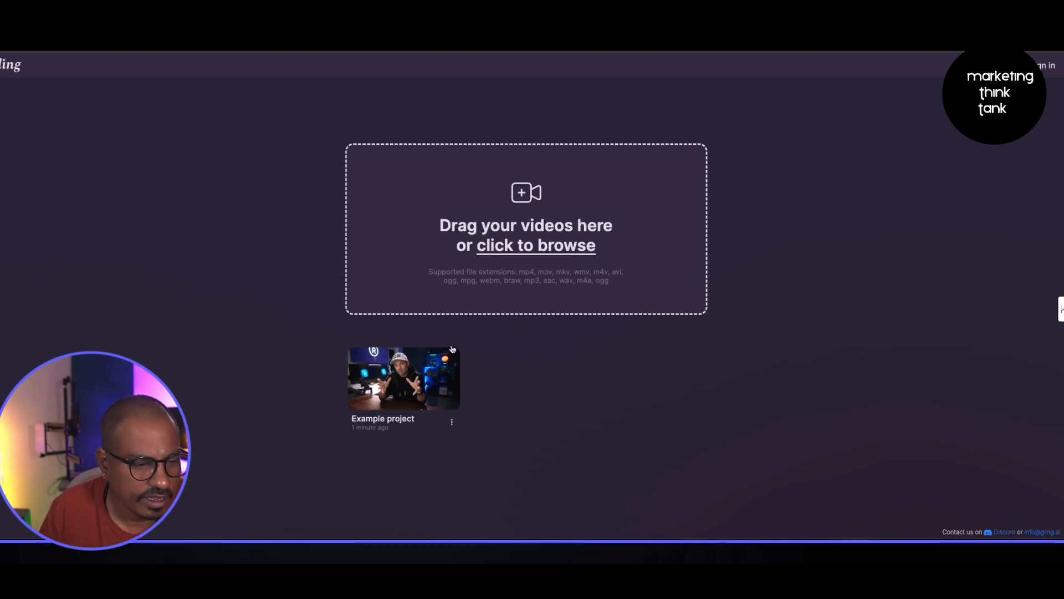
pyautogui.click(427, 366)
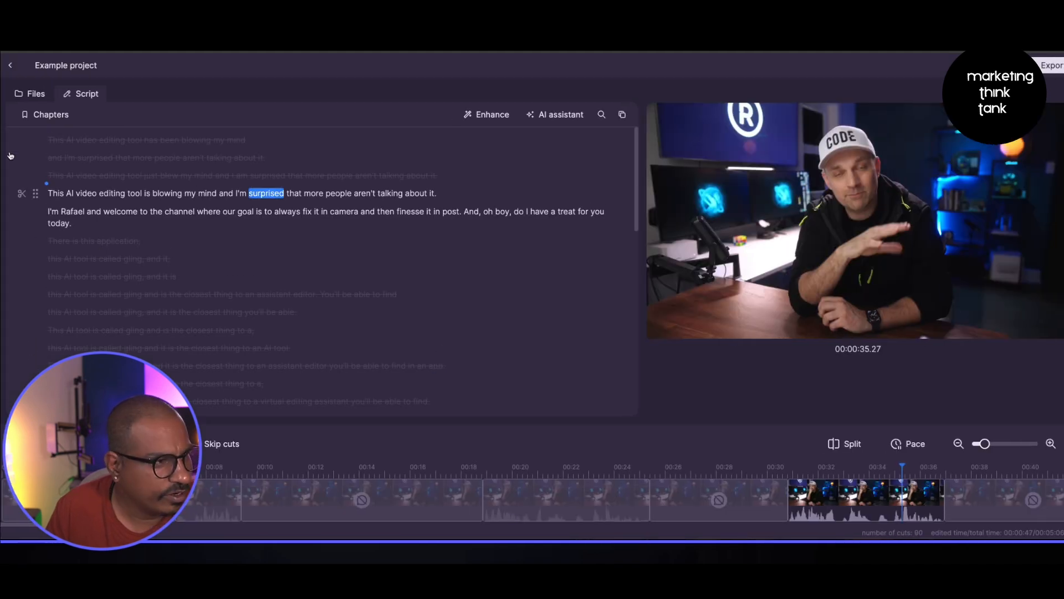
pyautogui.click(12, 66)
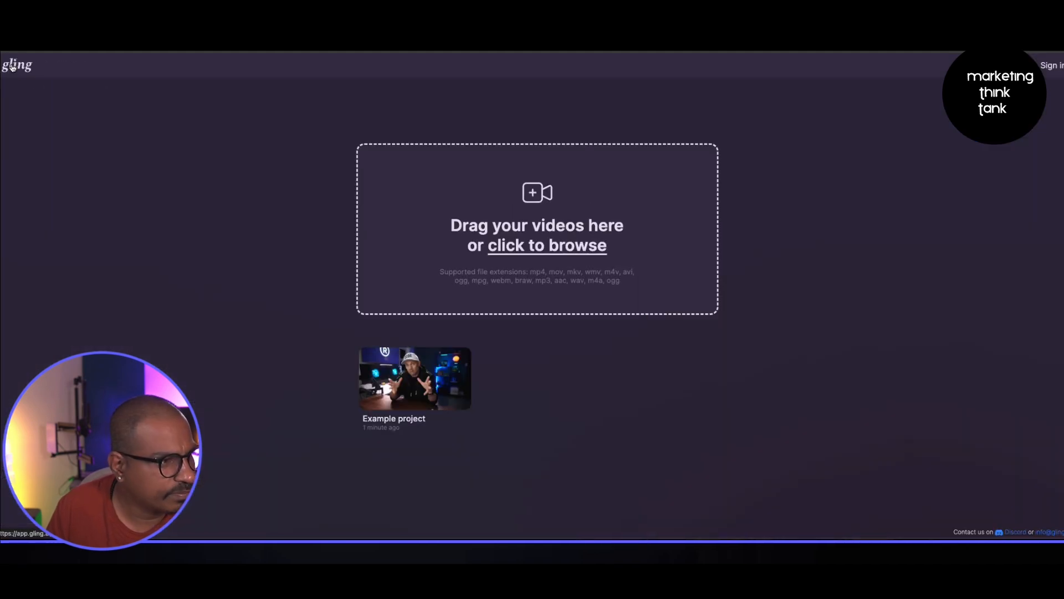
# - Upload the Gling AI.mov video from the Desktop folder as a new project
pyautogui.click(581, 246)
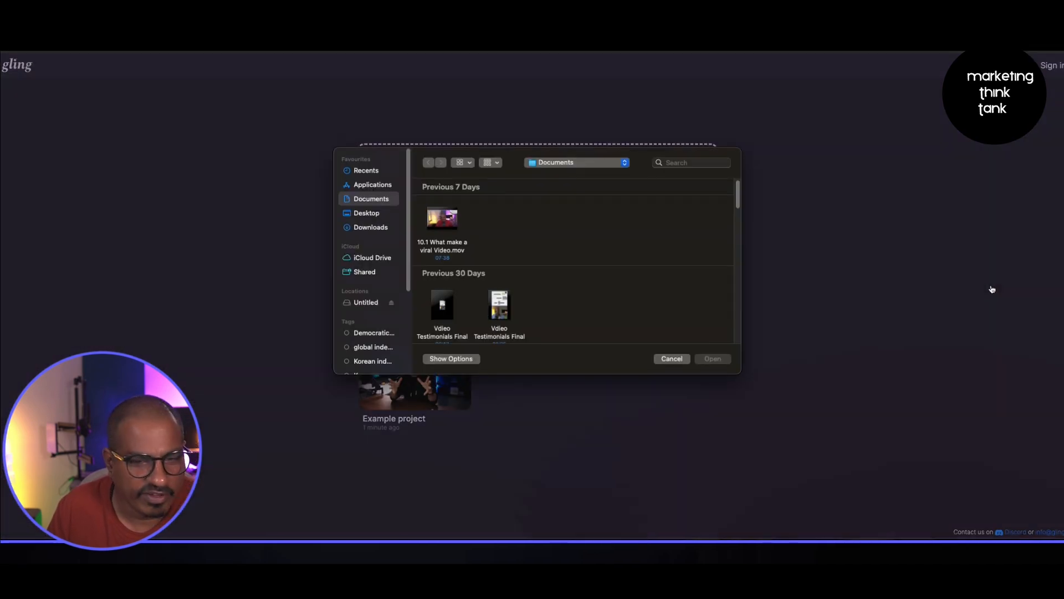
pyautogui.click(366, 218)
pyautogui.click(503, 235)
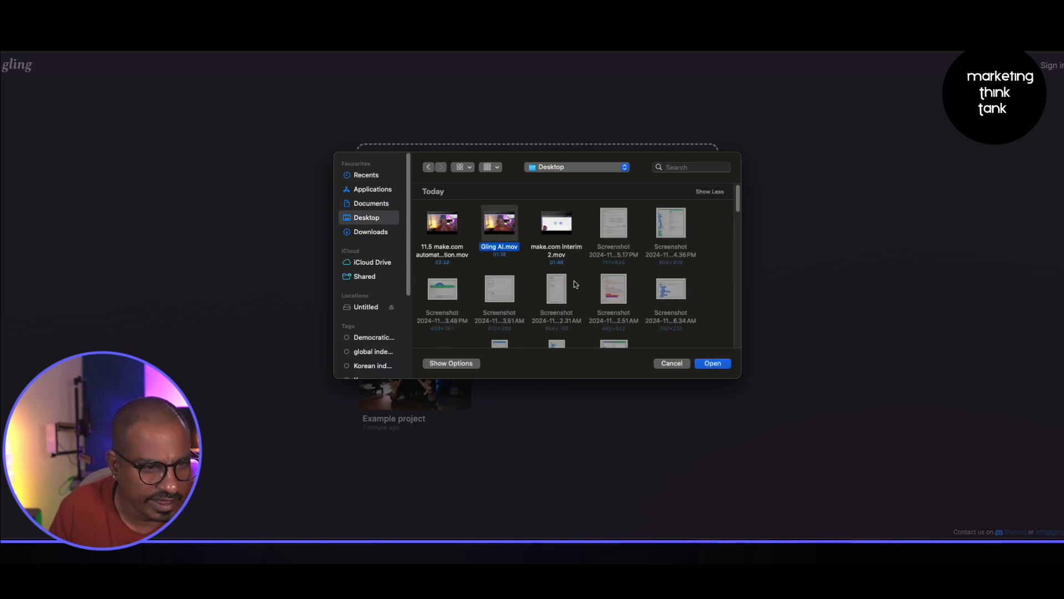
pyautogui.click(713, 364)
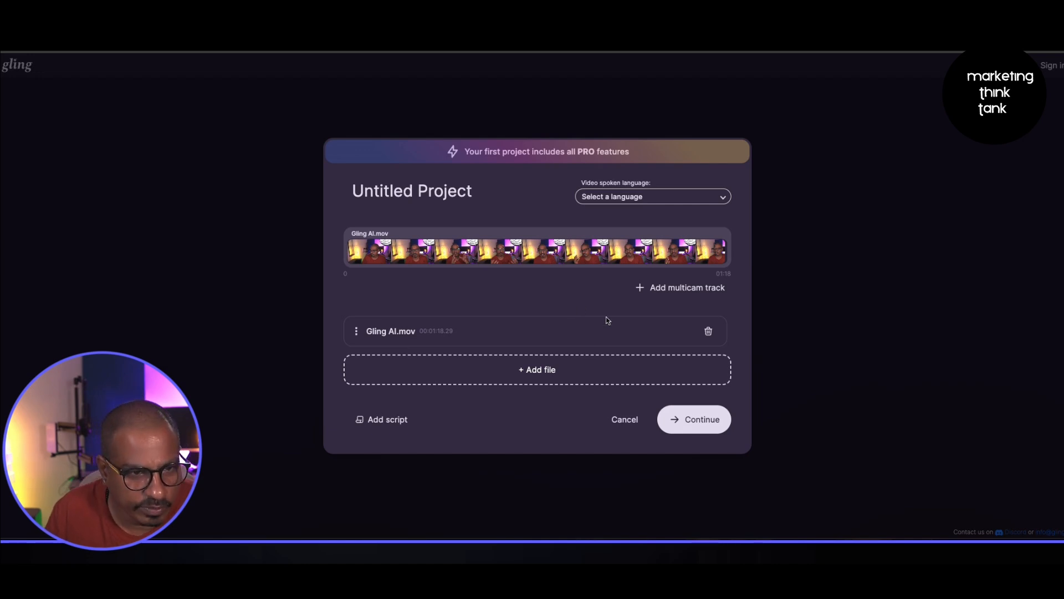
# - Set the video's spoken language to English and continue the project setup without adding a script
pyautogui.click(620, 197)
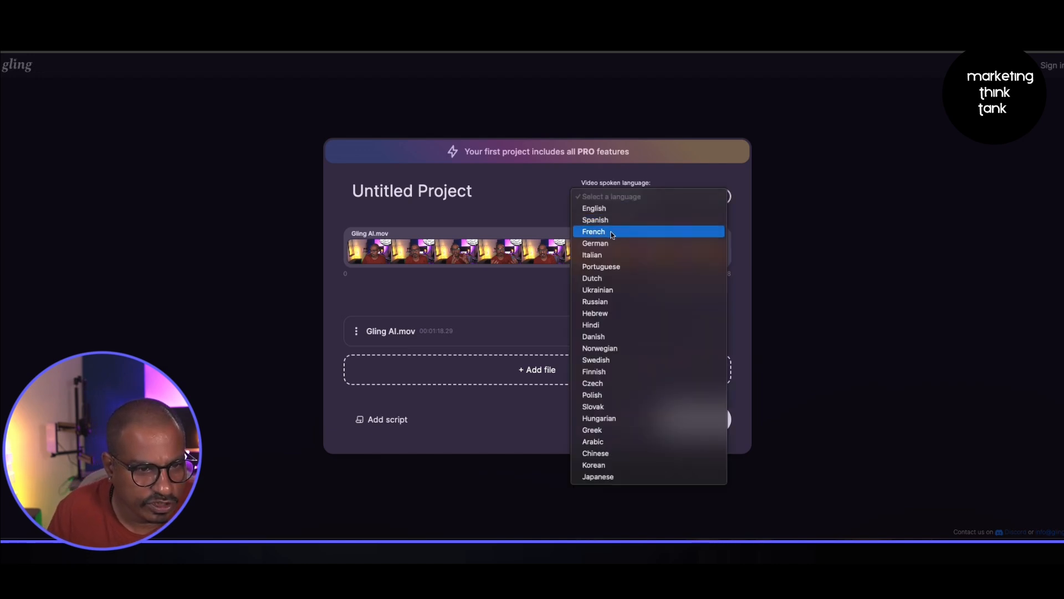
pyautogui.click(596, 208)
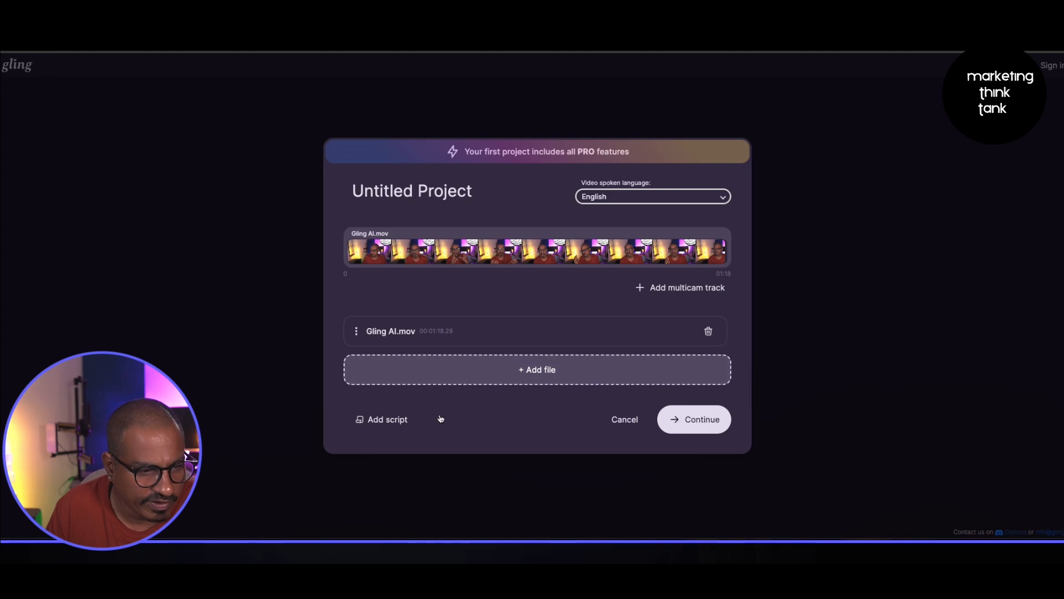
pyautogui.click(382, 426)
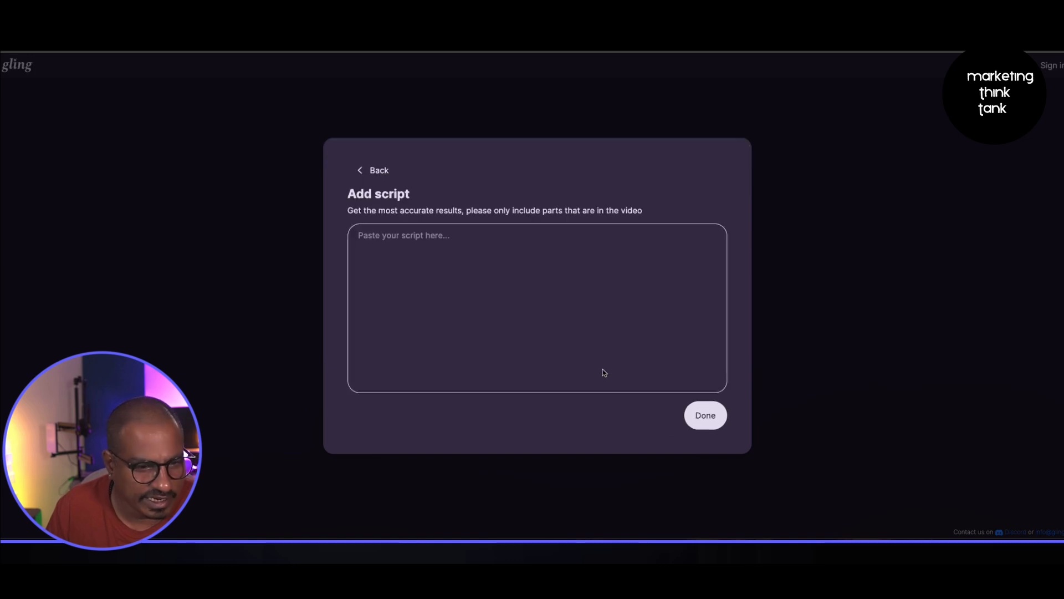
pyautogui.click(357, 172)
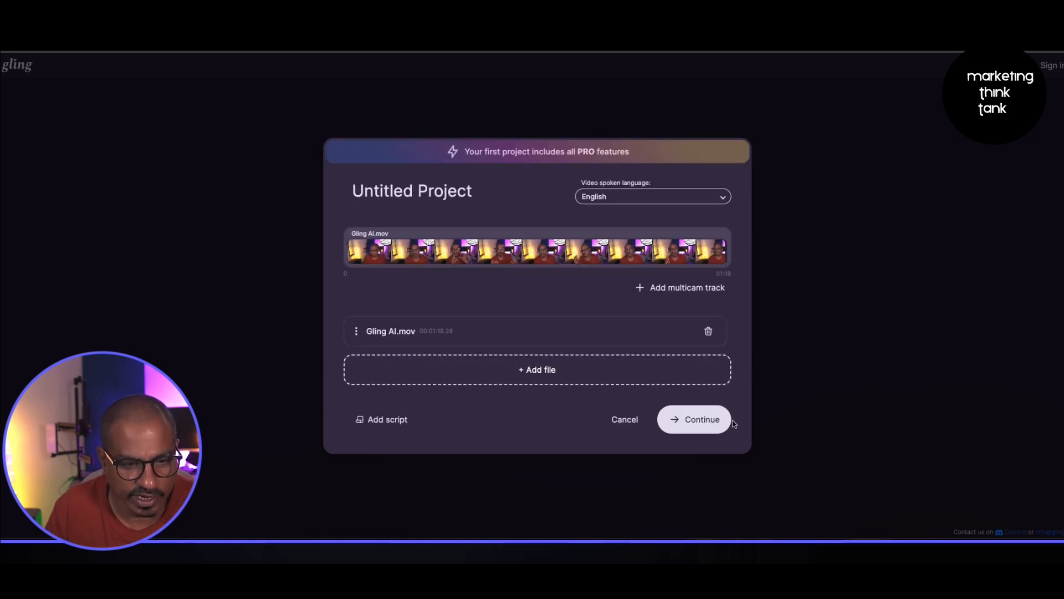
pyautogui.click(709, 419)
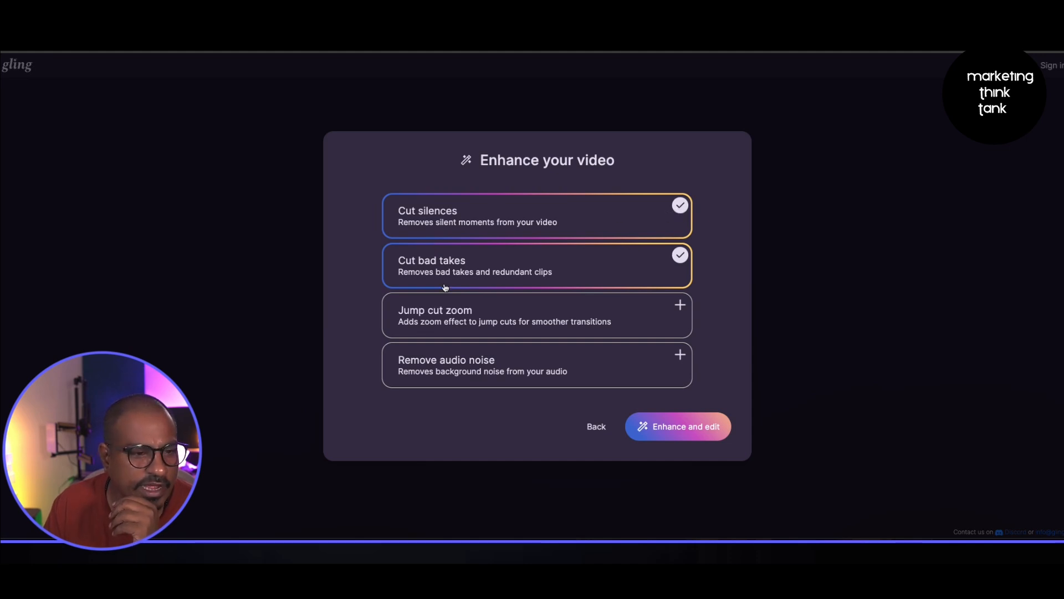
# - Enable Jump cut zoom alongside Cut silences and Cut bad takes, then run Enhance and edit
pyautogui.click(677, 255)
pyautogui.click(677, 255)
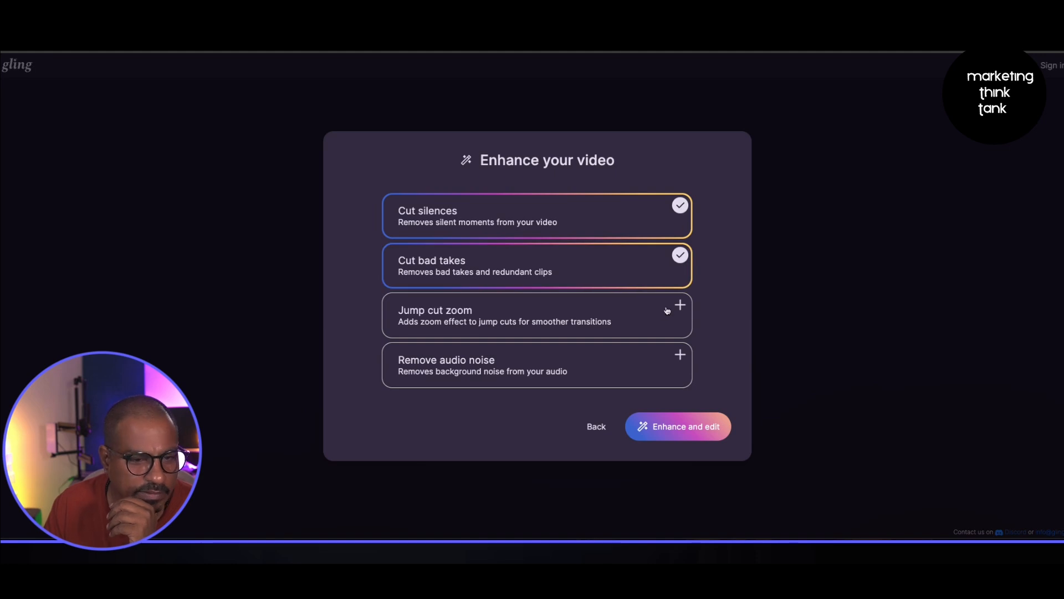
pyautogui.click(676, 305)
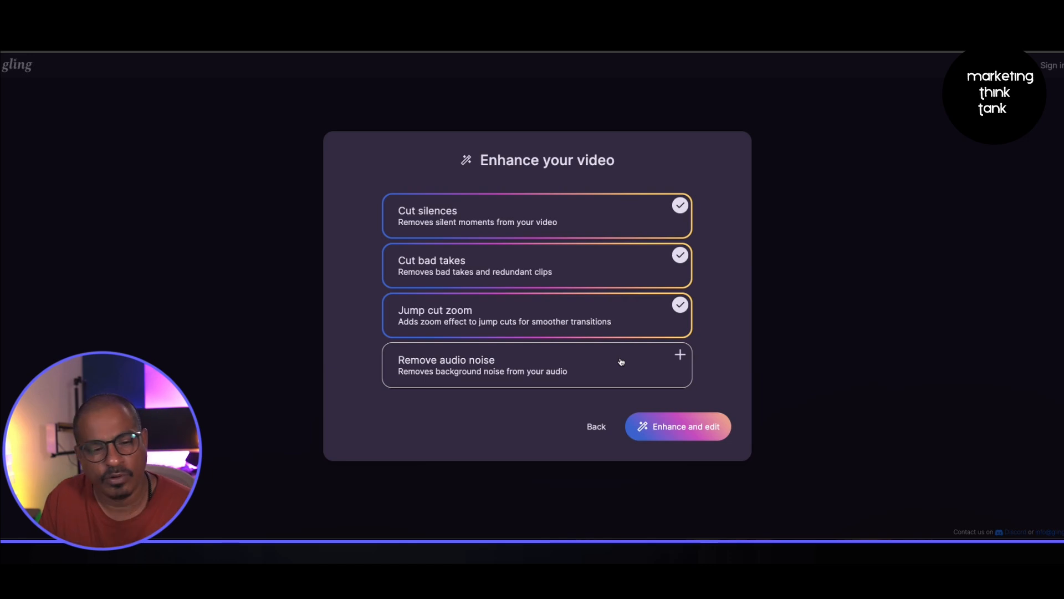
pyautogui.click(696, 431)
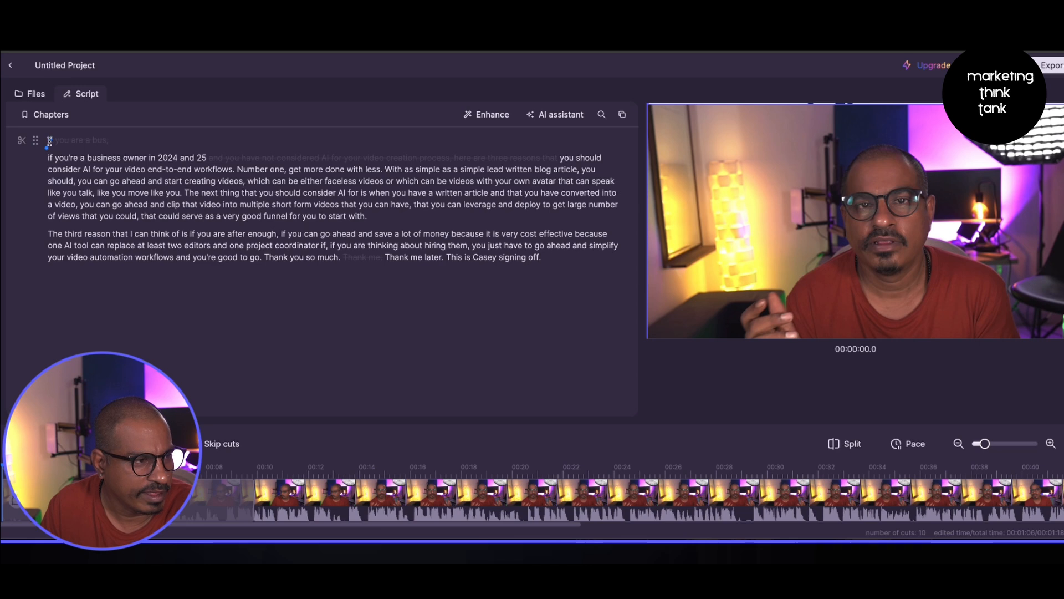
# - Select the words 'simple lead' in the transcript and cut them from the video
pyautogui.doubleClick(98, 141)
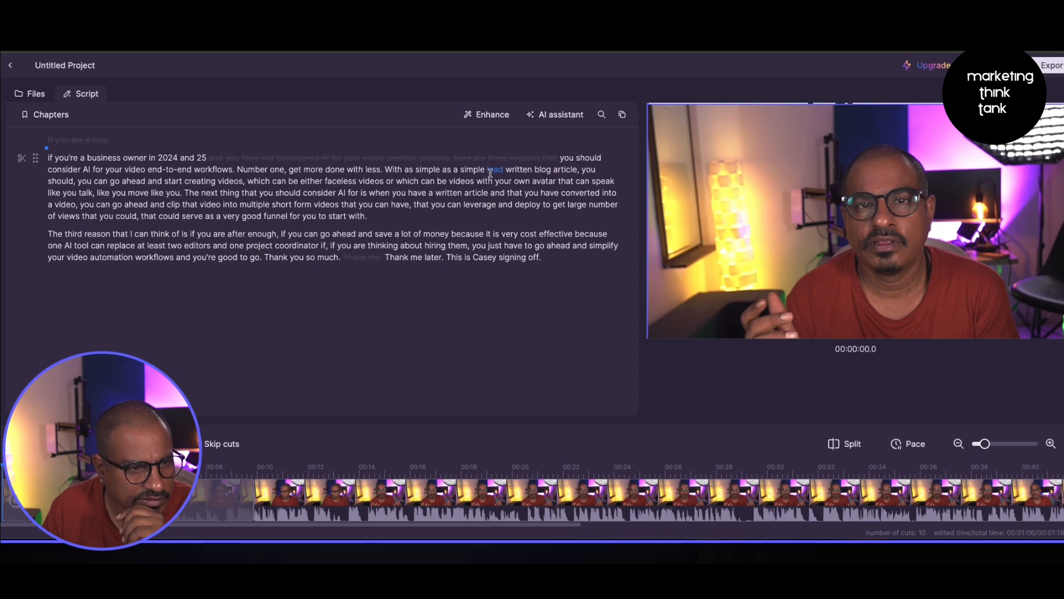
pyautogui.click(458, 169)
pyautogui.moveTo(471, 169); pyautogui.dragTo(505, 168)
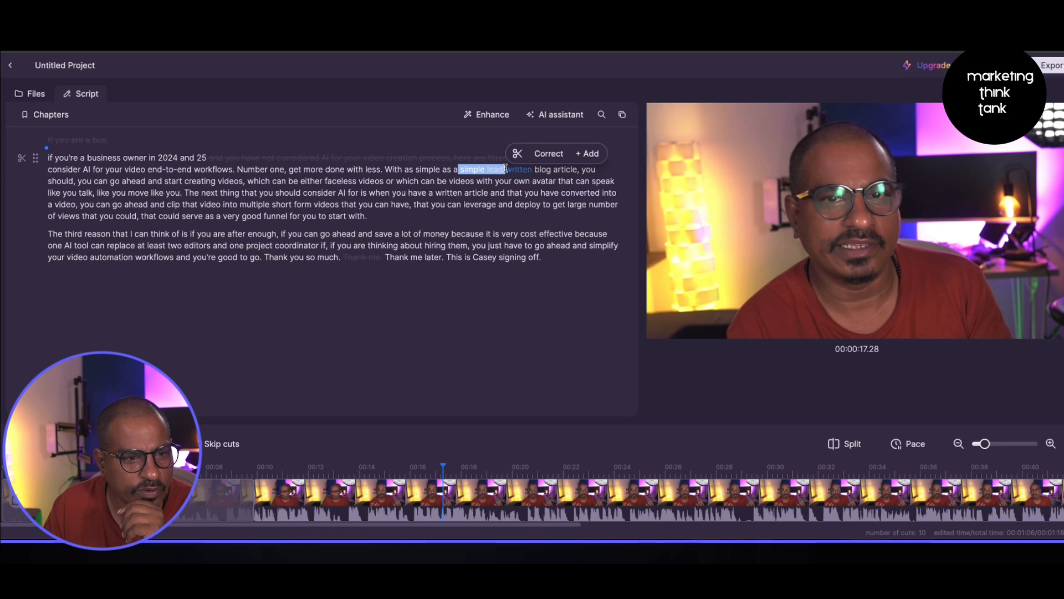
pyautogui.click(542, 160)
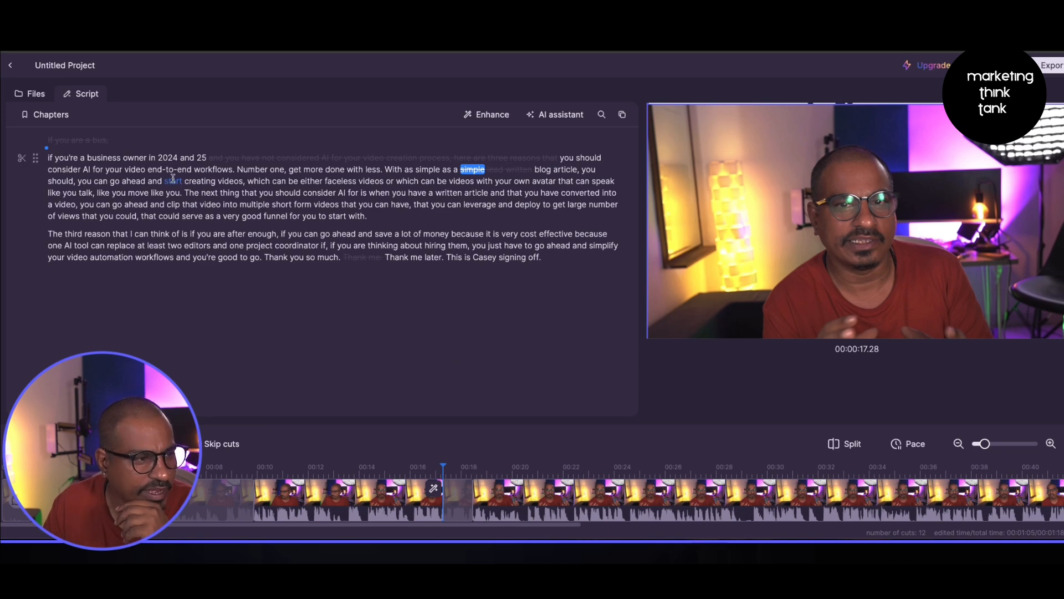
# - Cut the repeated phrases 'you should' and 'like you' from the transcript's first paragraph
pyautogui.click(583, 170)
pyautogui.moveTo(583, 170); pyautogui.dragTo(74, 185)
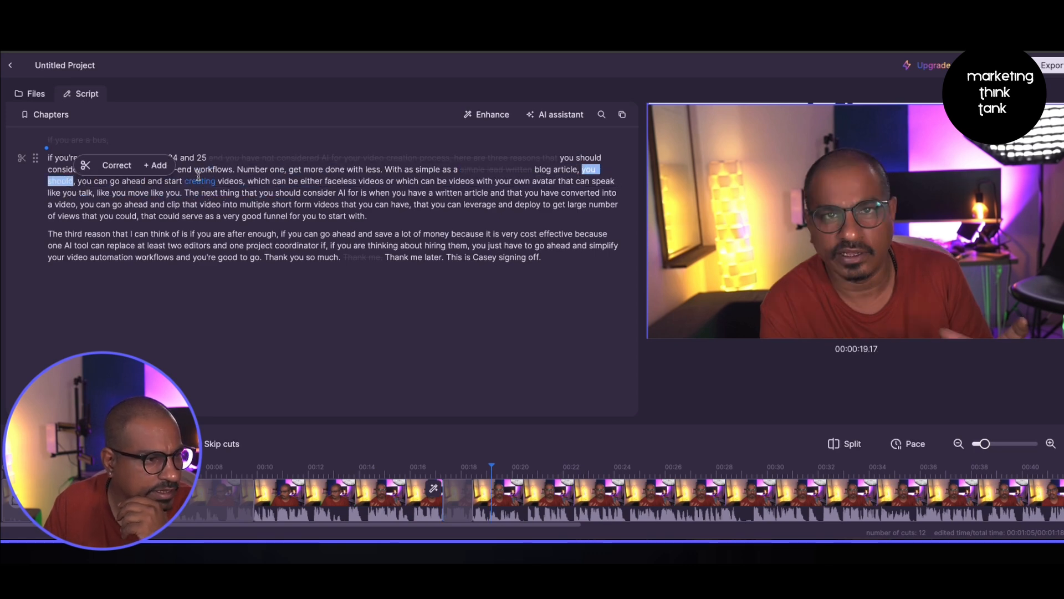
pyautogui.click(86, 165)
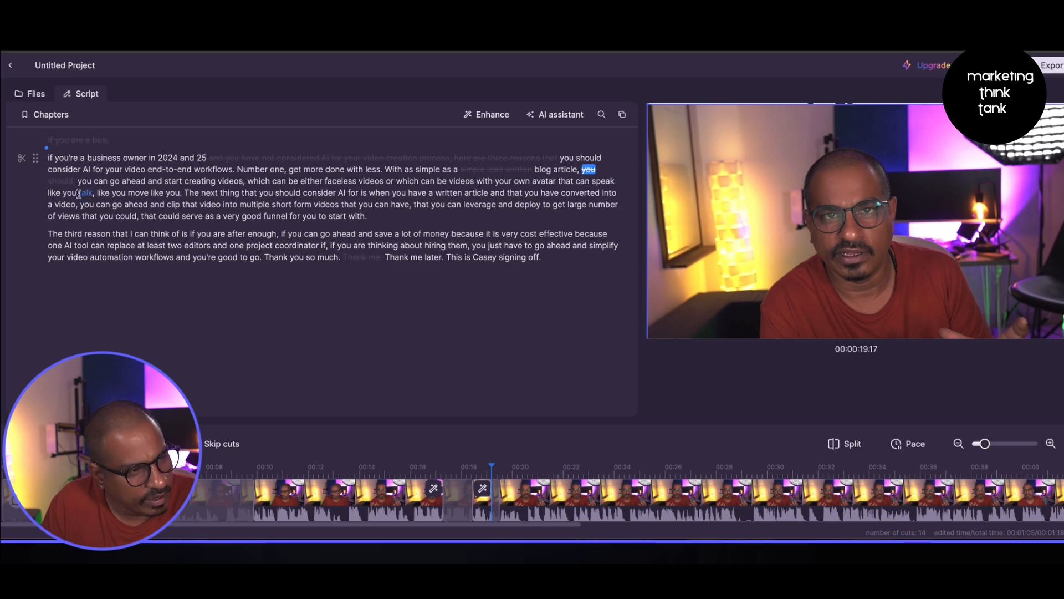
pyautogui.moveTo(78, 194); pyautogui.dragTo(123, 193)
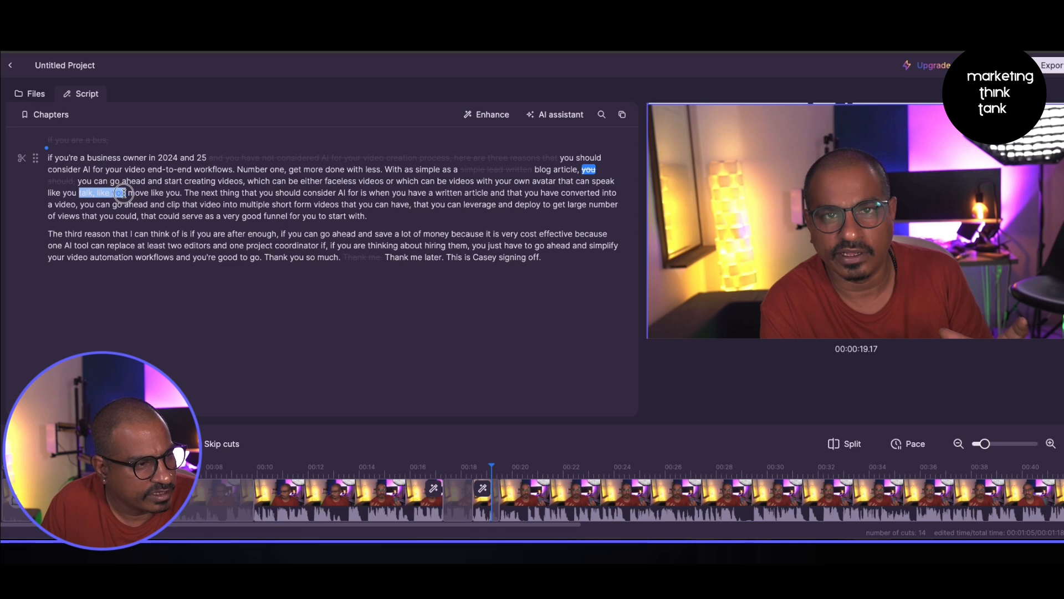
pyautogui.click(119, 180)
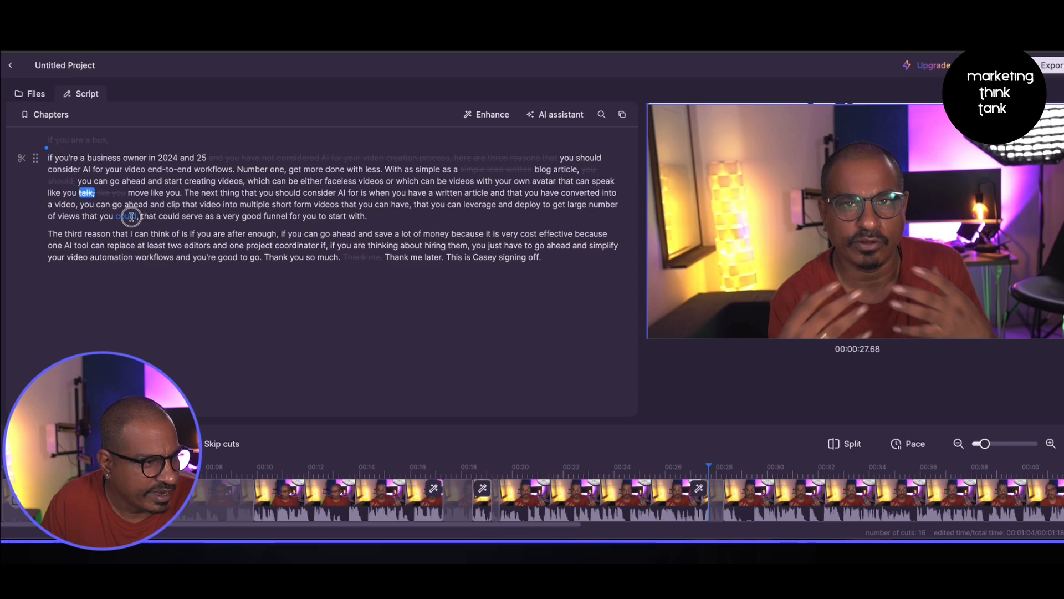
# - Cut the phrases 'that you could' and 'is if you are after enough, if you can go ahead and' from the transcript
pyautogui.moveTo(83, 217); pyautogui.dragTo(137, 217)
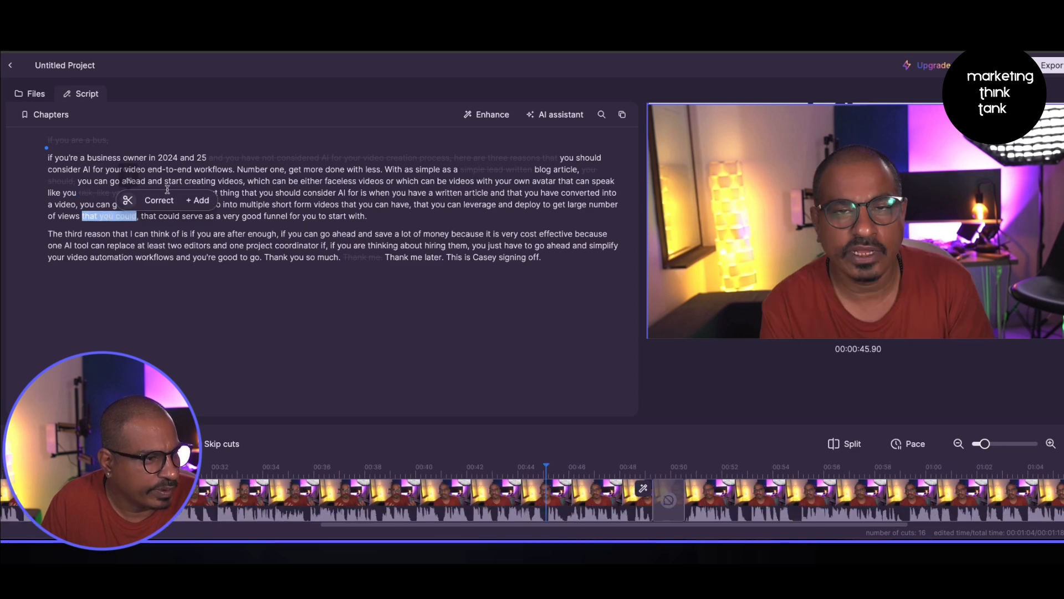
pyautogui.click(129, 201)
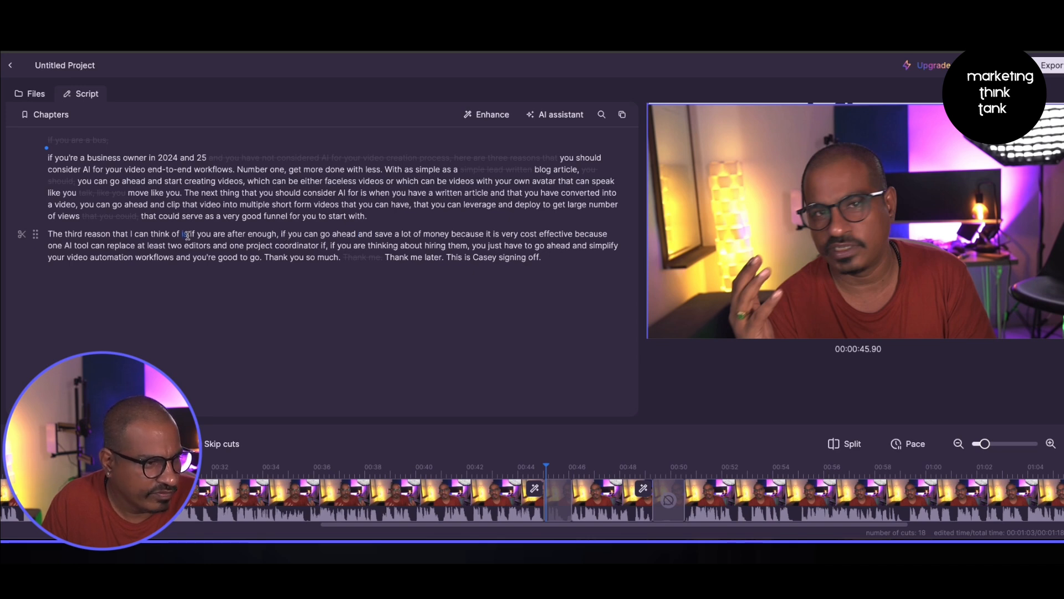
pyautogui.moveTo(188, 235); pyautogui.dragTo(372, 233)
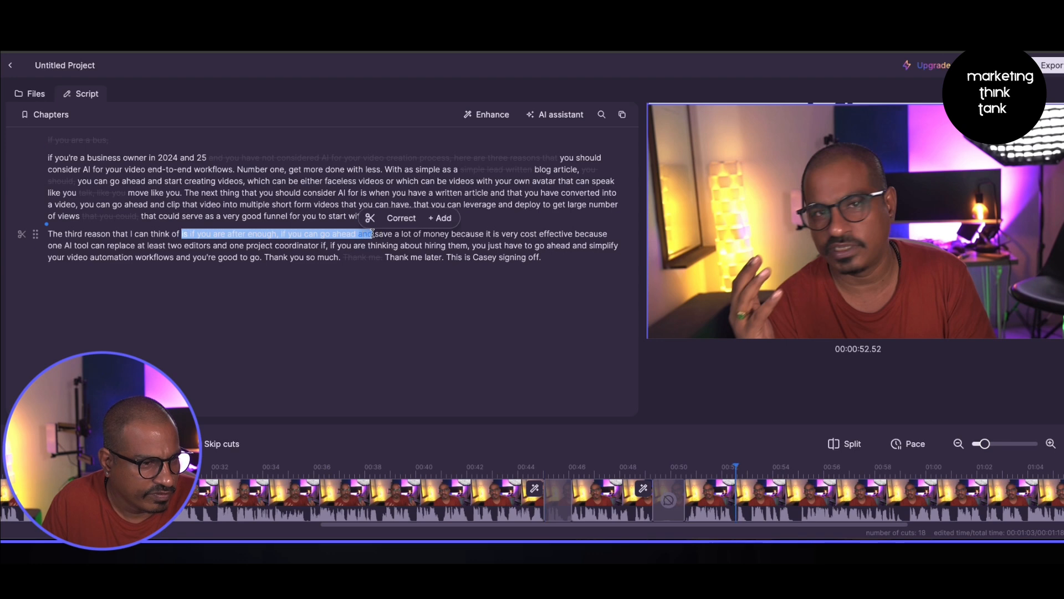
pyautogui.click(370, 218)
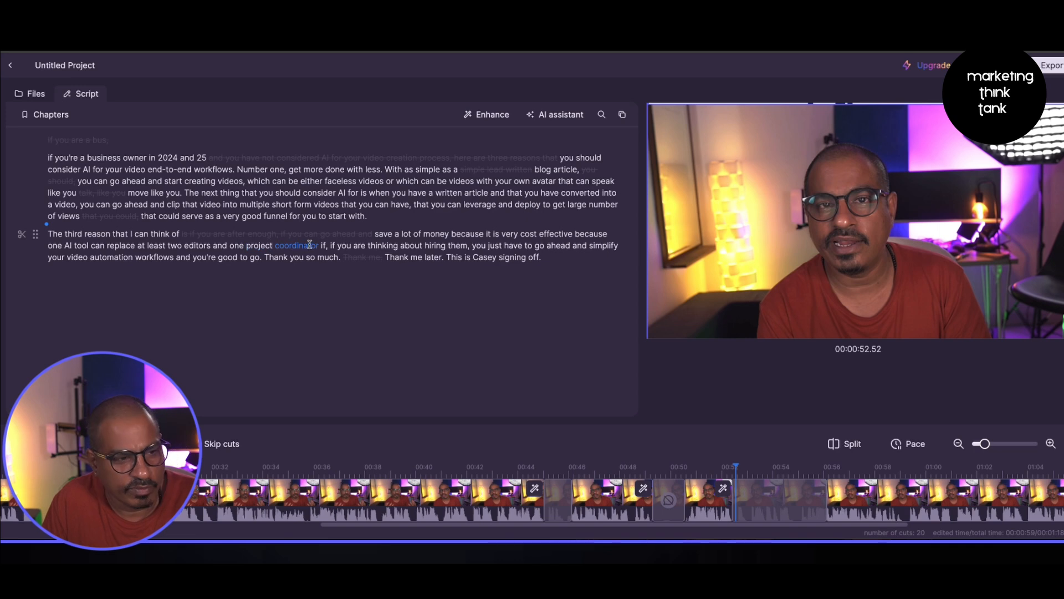
# - Cut 'if, if you are thinking about hiring them' and 'Thank you so much.' from the second paragraph
pyautogui.moveTo(322, 245); pyautogui.dragTo(472, 245)
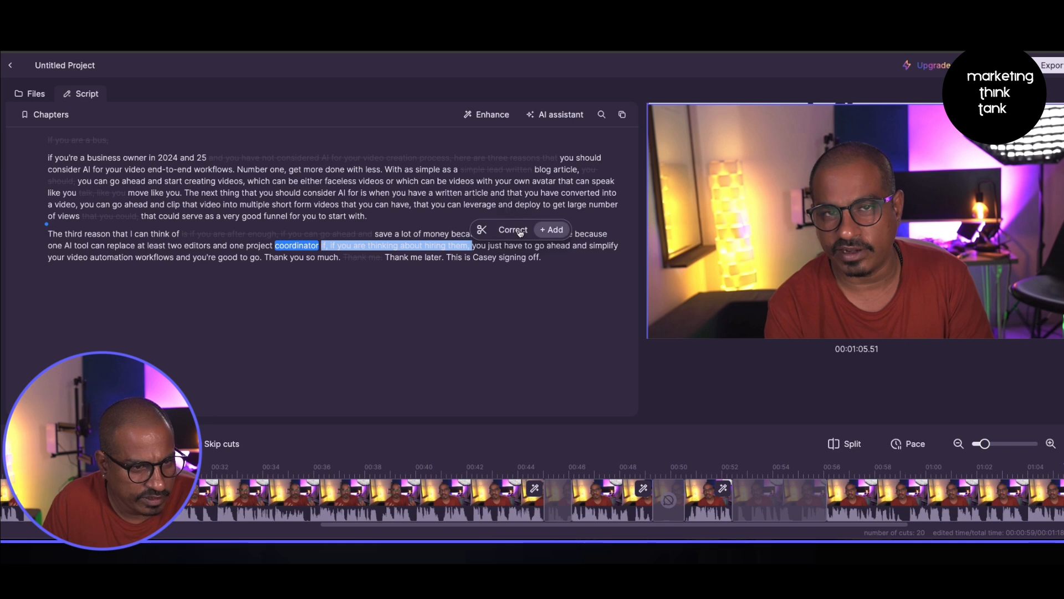
pyautogui.click(482, 230)
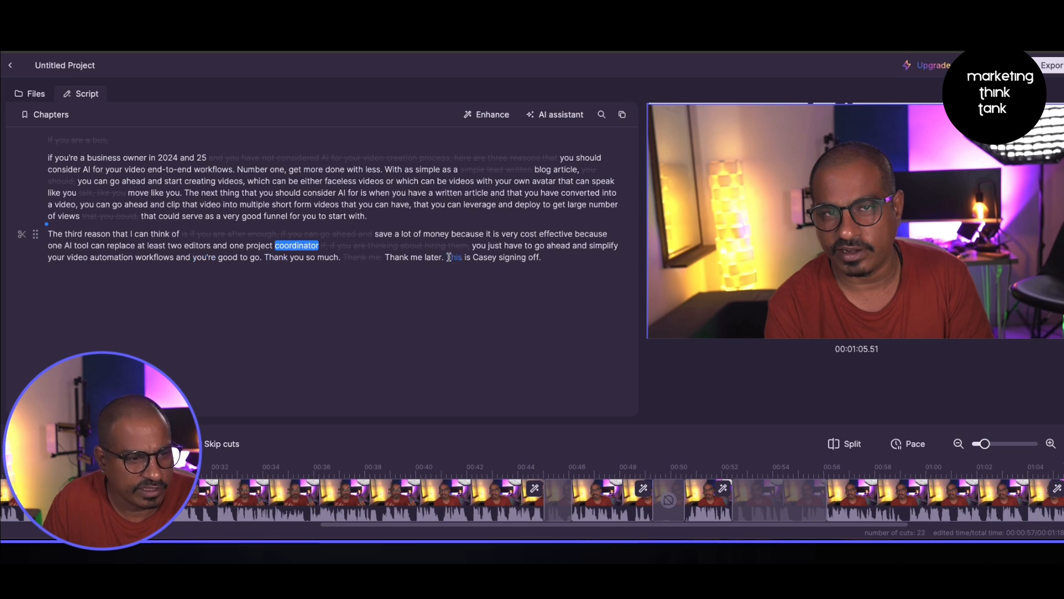
pyautogui.moveTo(263, 258); pyautogui.dragTo(340, 258)
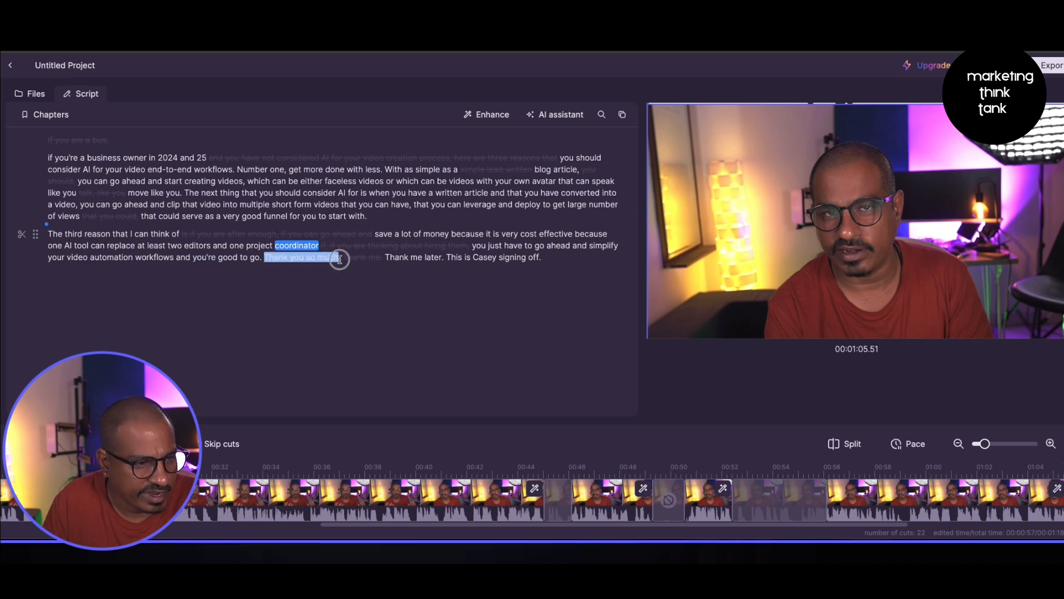
pyautogui.click(351, 241)
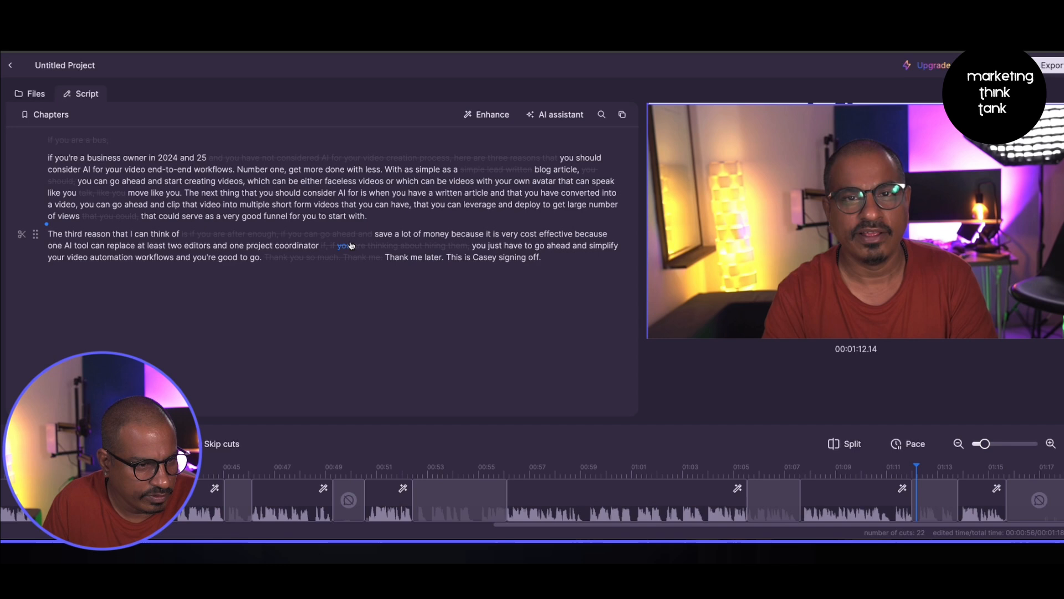
# - Correct the presenter's name in the sign-off line of the transcript to the preferred spelling
pyautogui.doubleClick(479, 257)
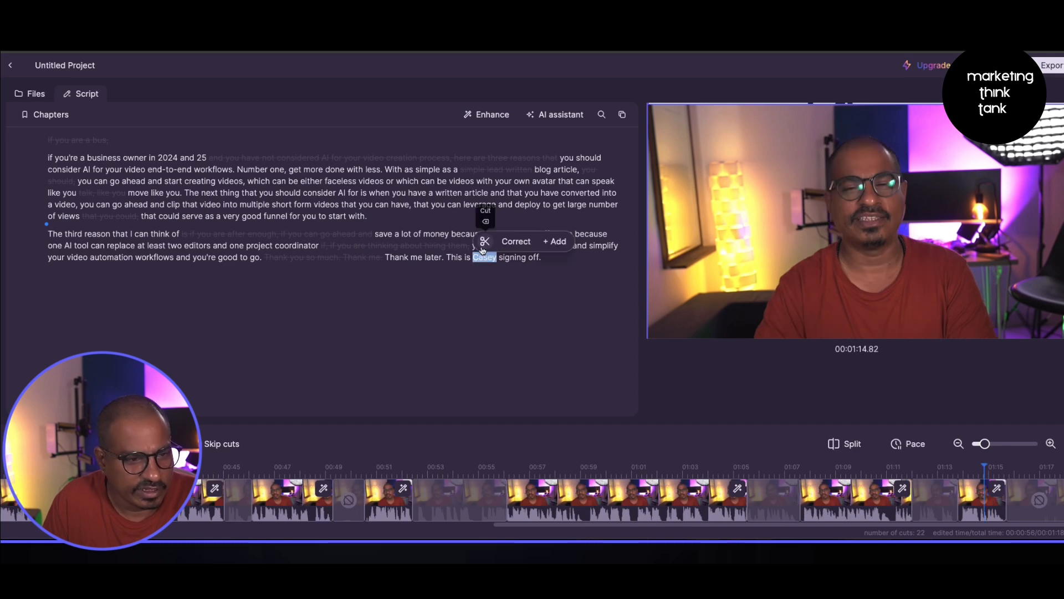
pyautogui.click(517, 240)
pyautogui.hotkey('ctrl', 'a')
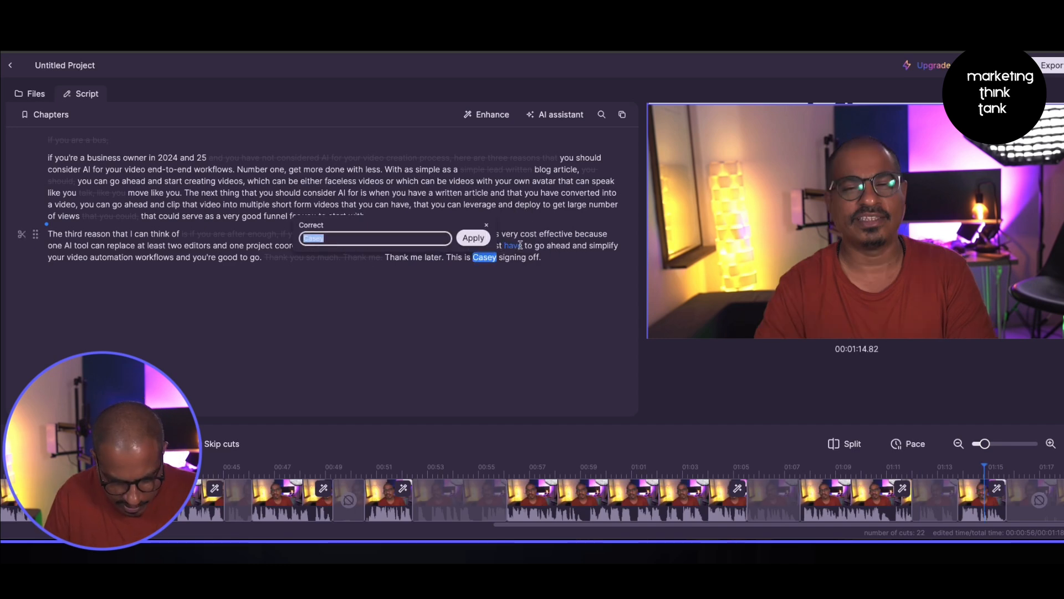
pyautogui.write('KC')
pyautogui.click(473, 238)
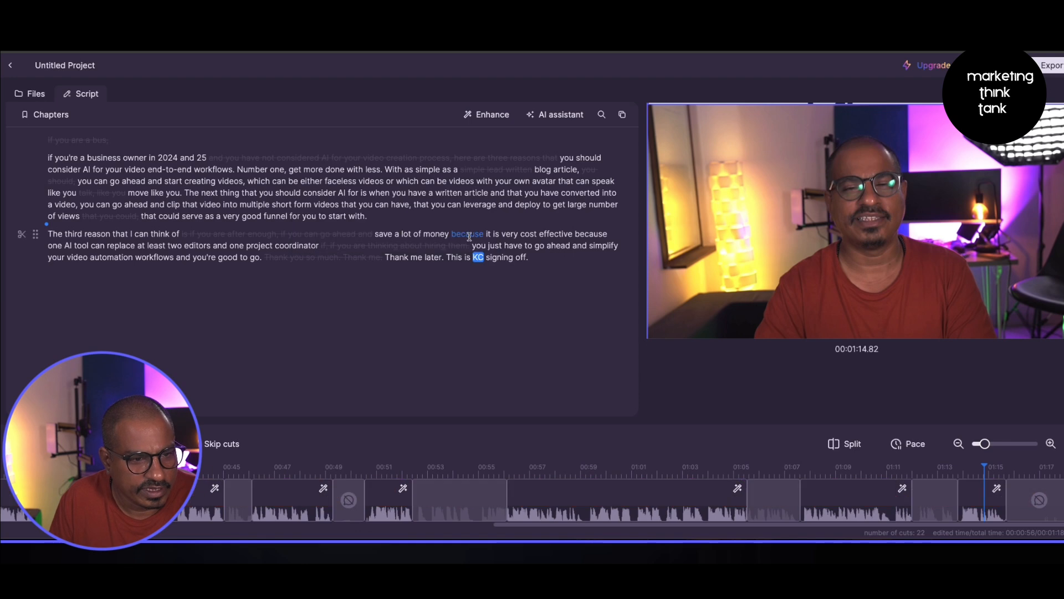
# - Add a Subscribe animation at the final word 'off' of the transcript
pyautogui.doubleClick(521, 258)
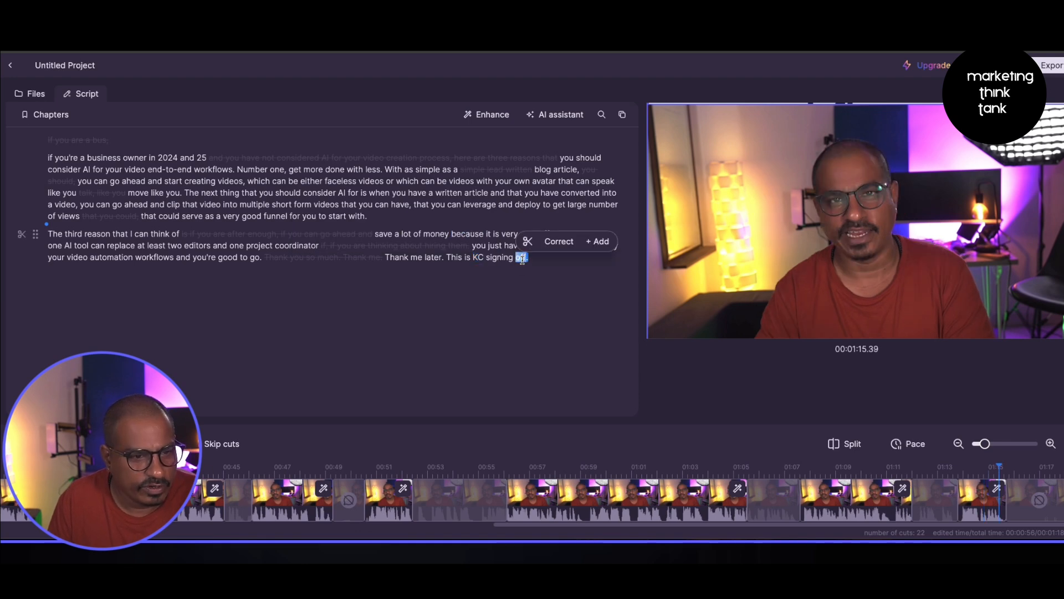
pyautogui.click(597, 242)
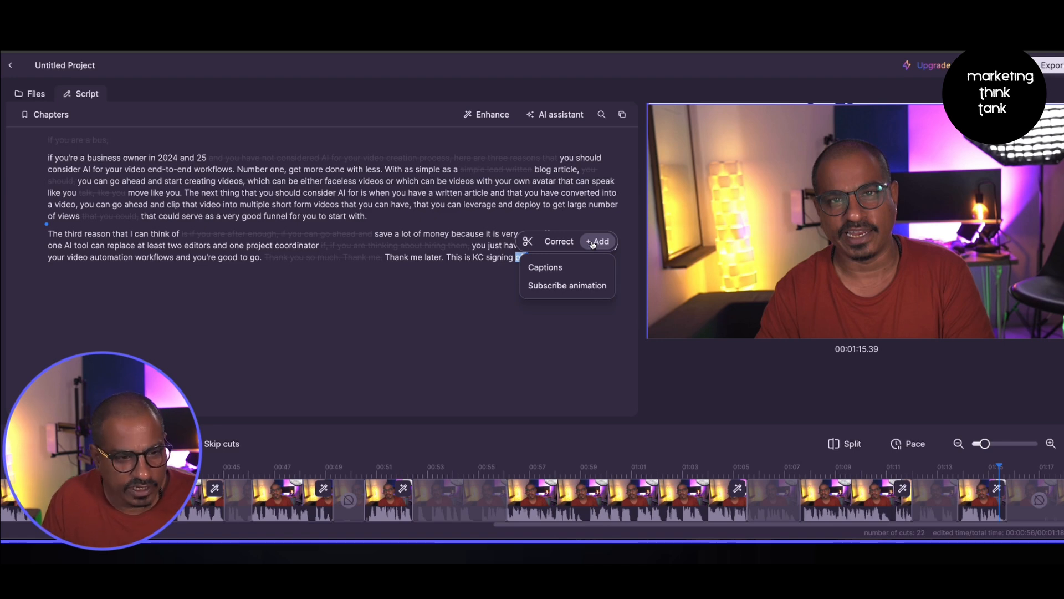
pyautogui.click(580, 286)
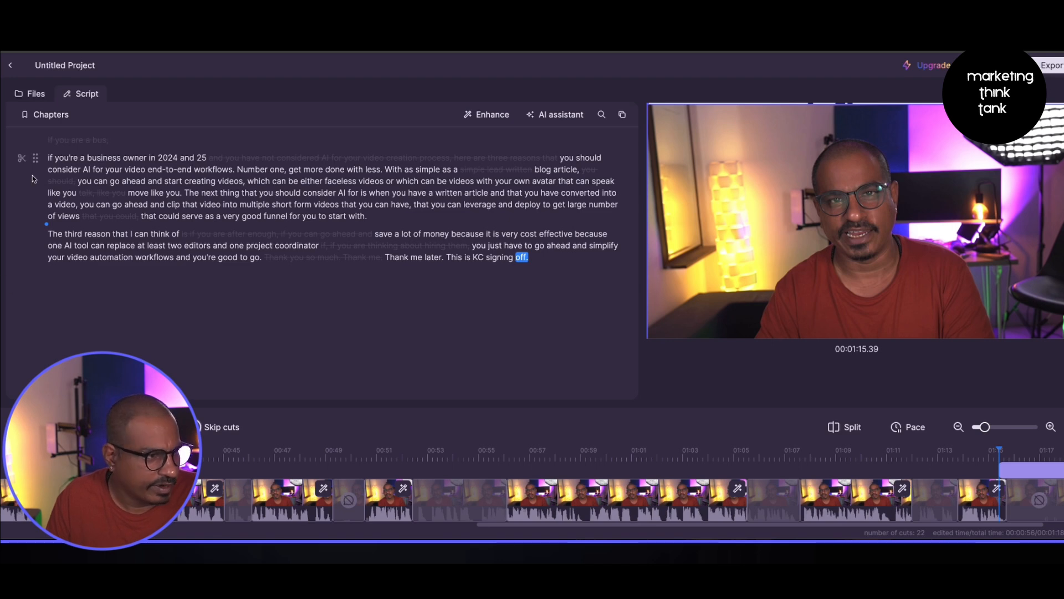
# - Play back the edited video from several points in the transcript
pyautogui.click(48, 159)
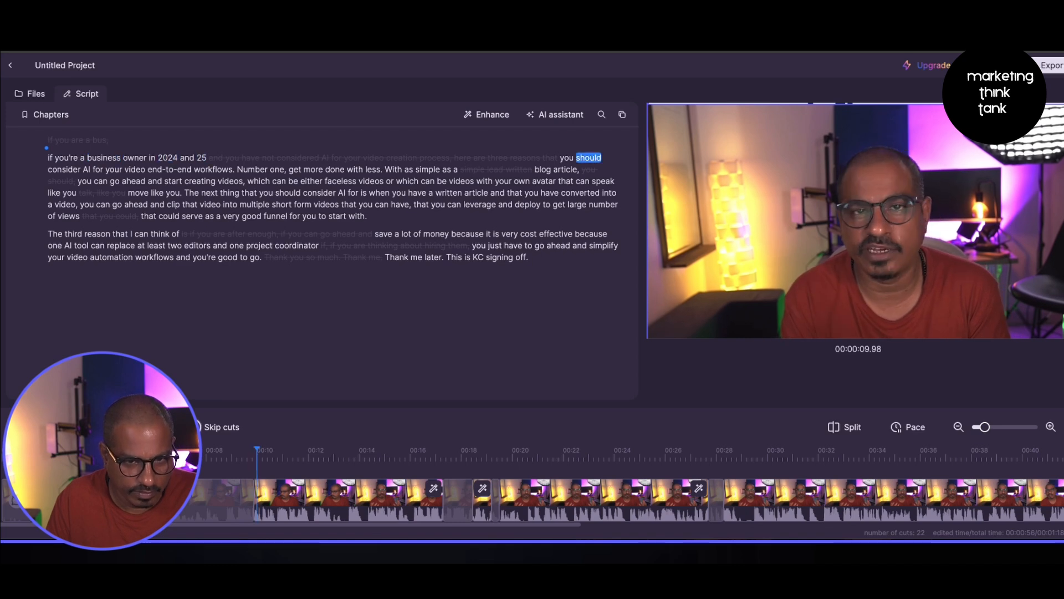
pyautogui.click(136, 205)
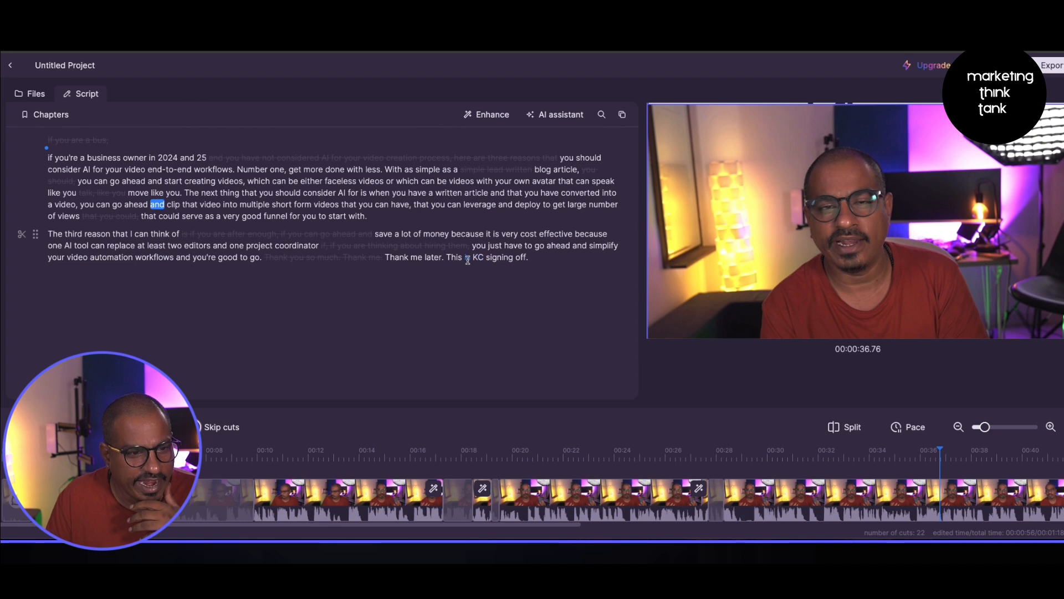
pyautogui.click(448, 258)
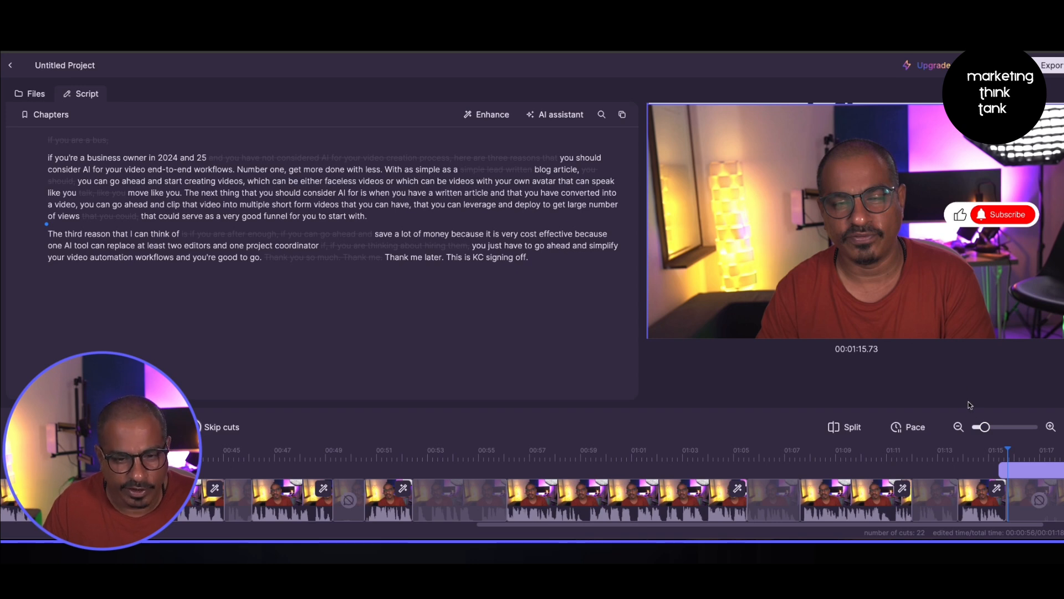
# - Inspect the pace settings and the Subscribe animation clip on the timeline
pyautogui.click(909, 428)
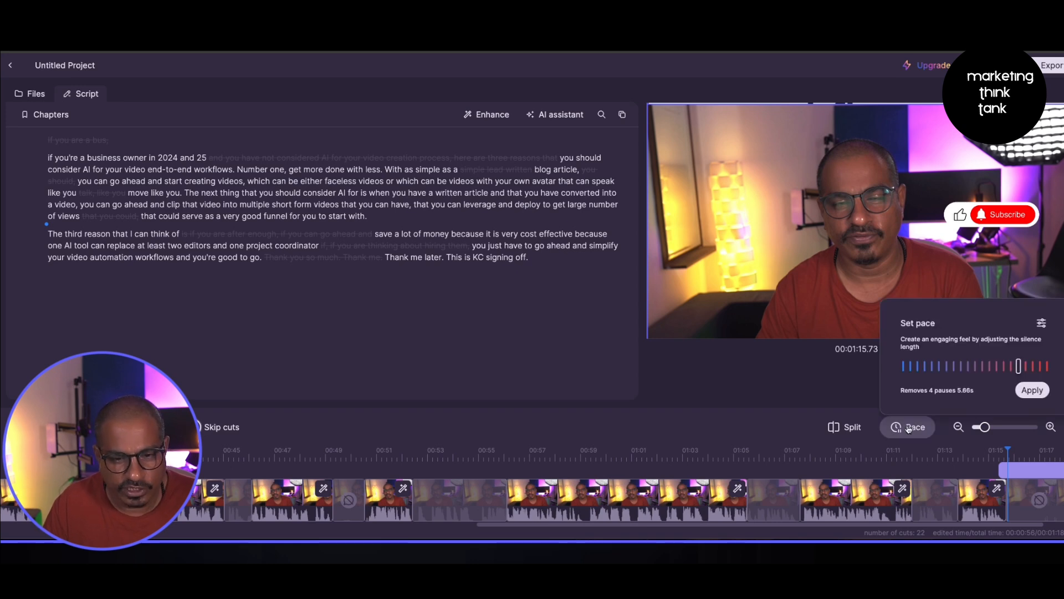
pyautogui.click(908, 427)
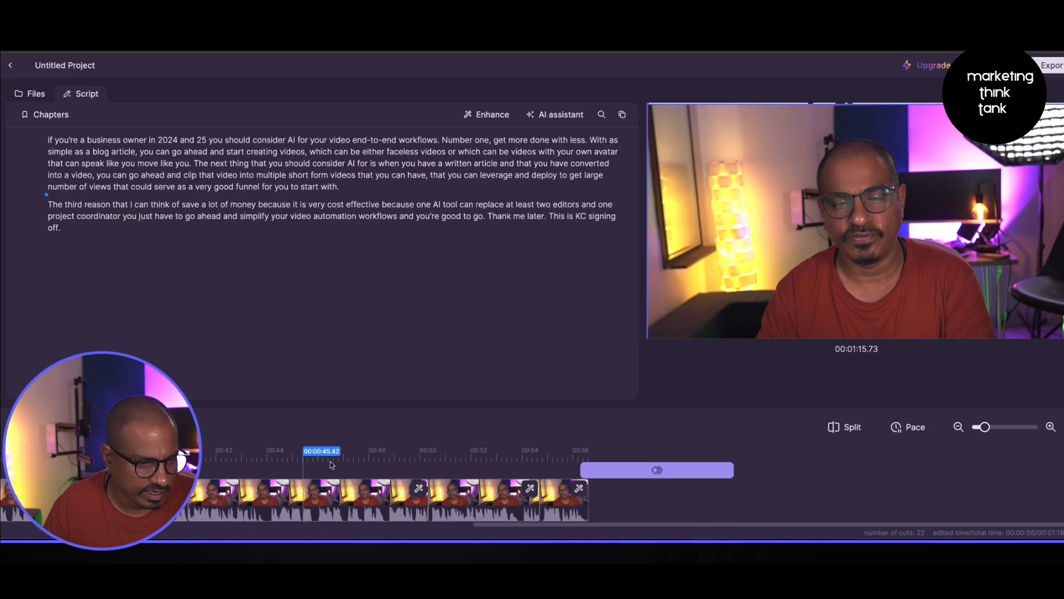
pyautogui.click(588, 475)
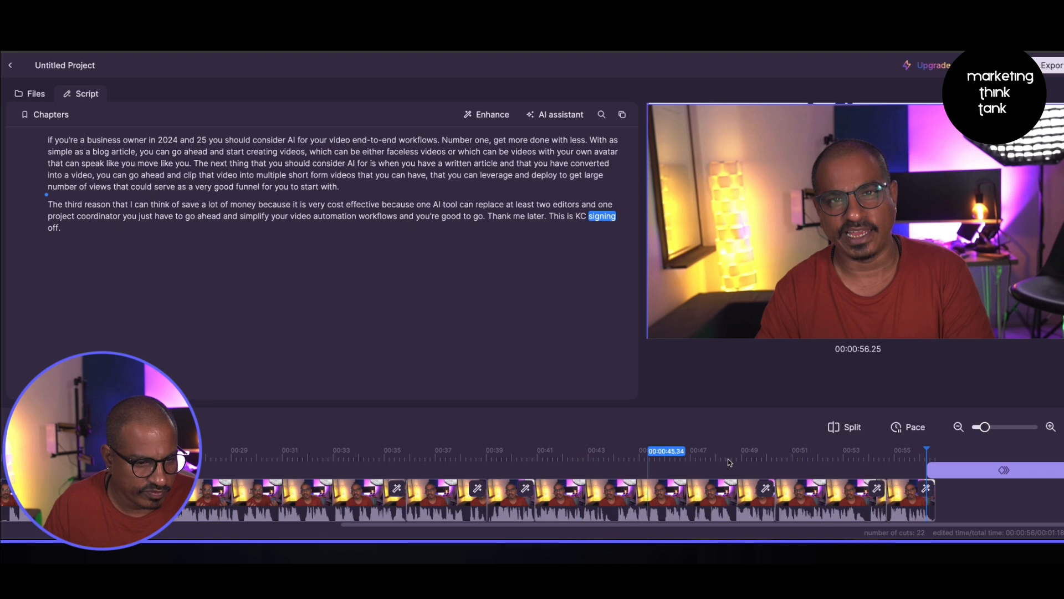
pyautogui.click(920, 471)
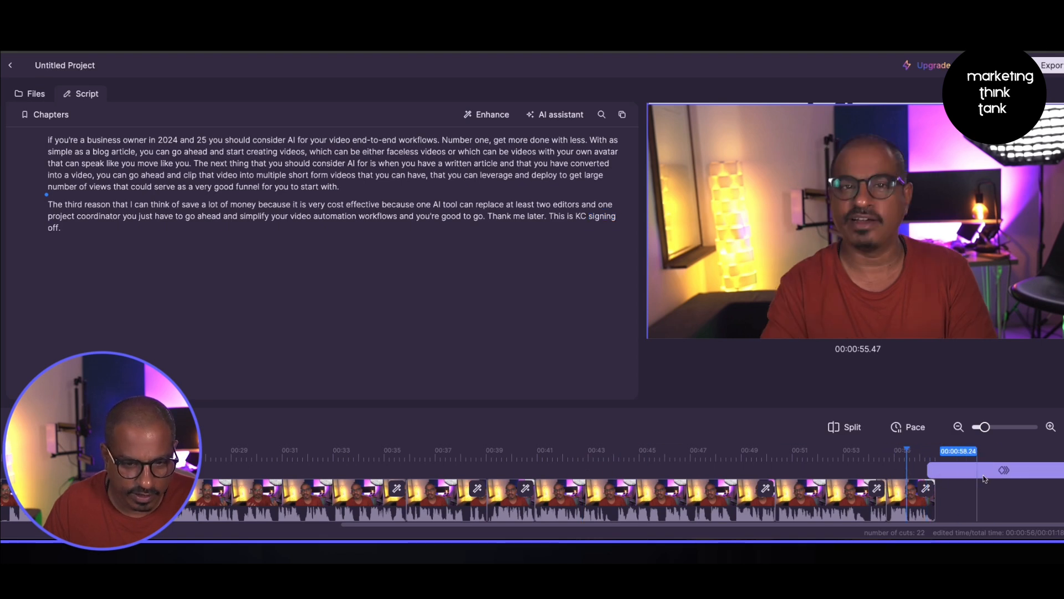
pyautogui.click(977, 470)
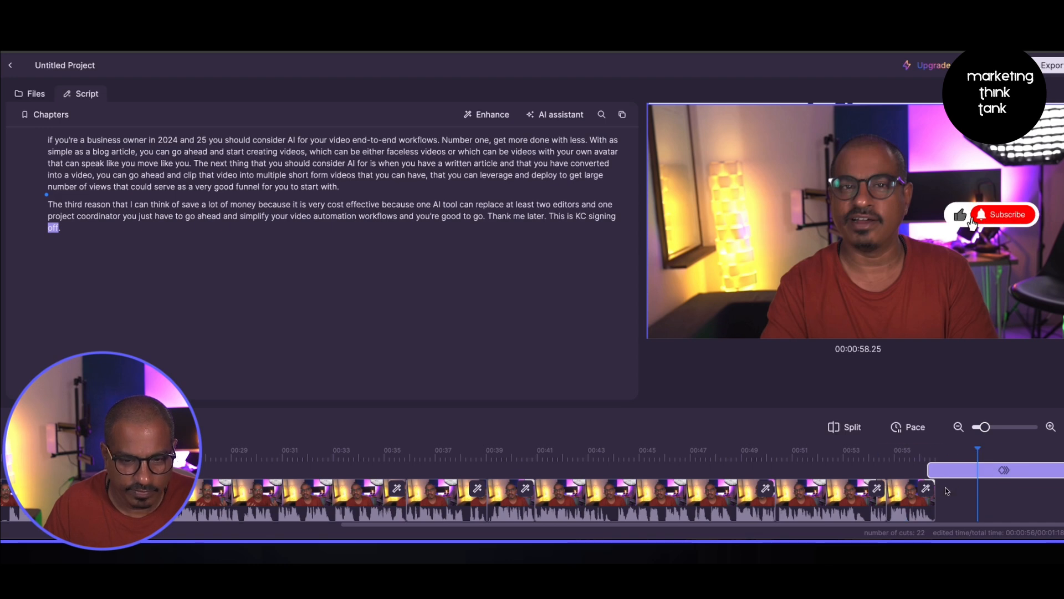
pyautogui.click(916, 452)
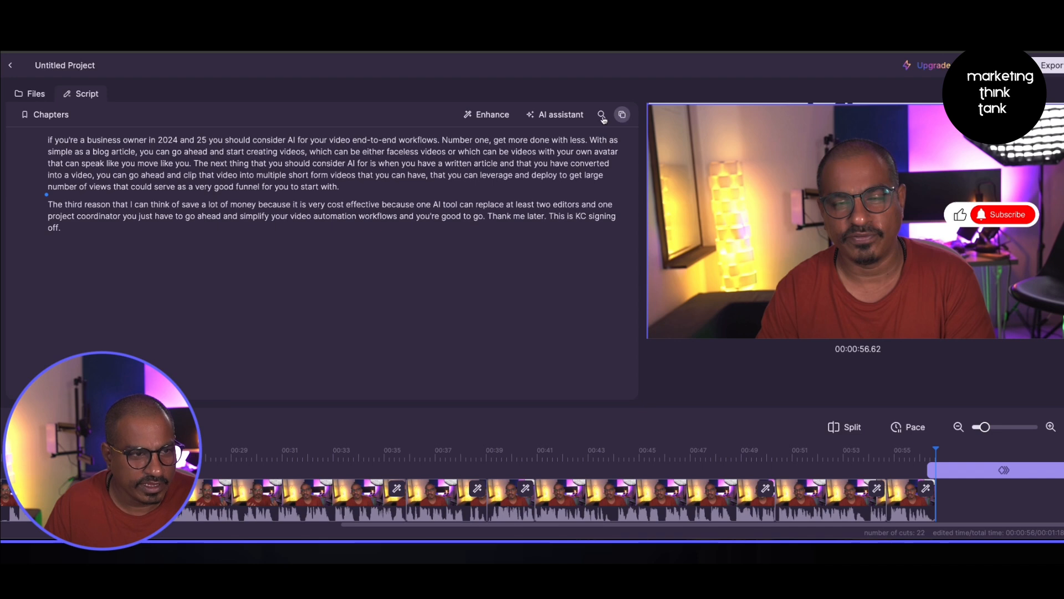
# - Enable Smart captions in the Enhance options and raise the Jump cut zoom level slightly
pyautogui.click(496, 116)
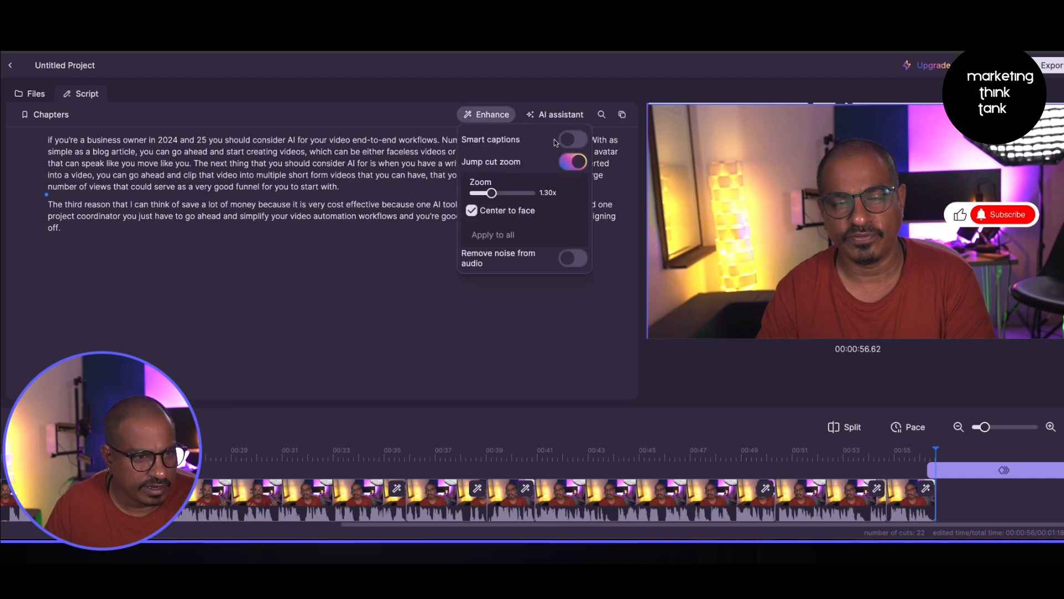
pyautogui.click(576, 141)
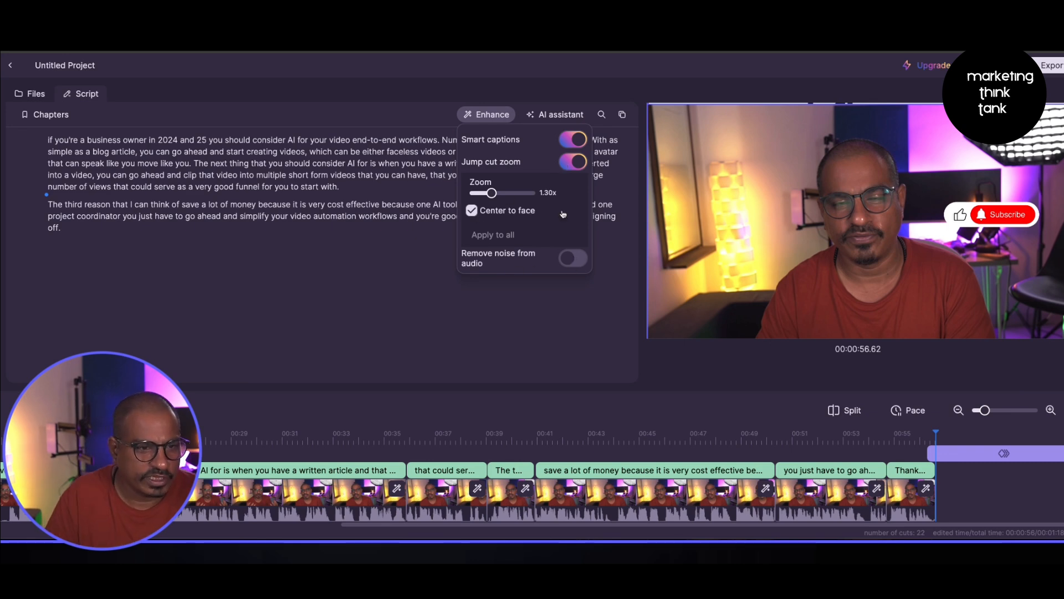
pyautogui.moveTo(491, 193); pyautogui.dragTo(512, 192)
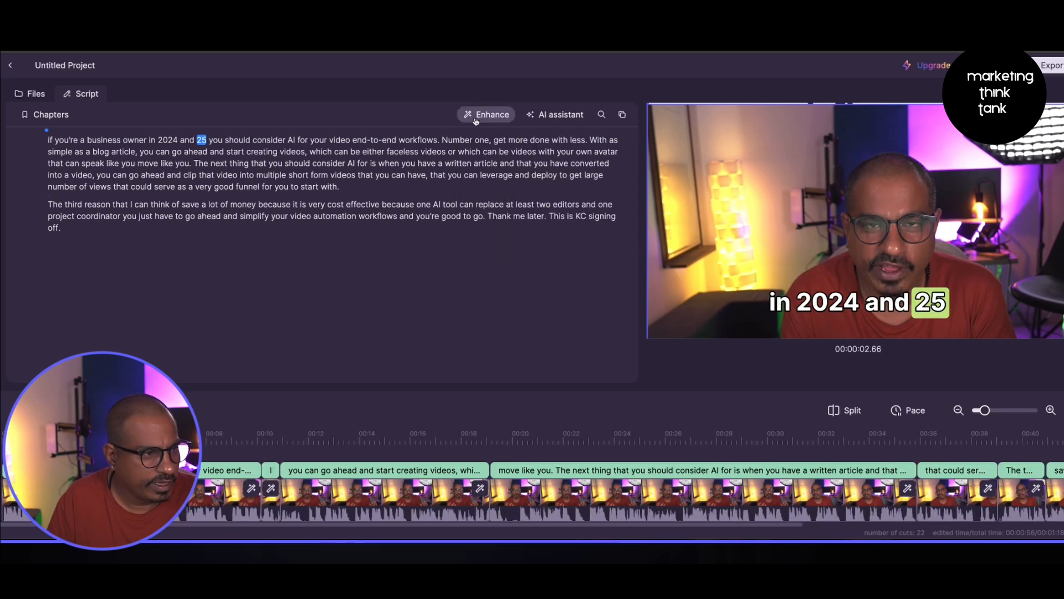
# - Open the AI assistant's Title generator and close its sign-up prompt
pyautogui.click(540, 116)
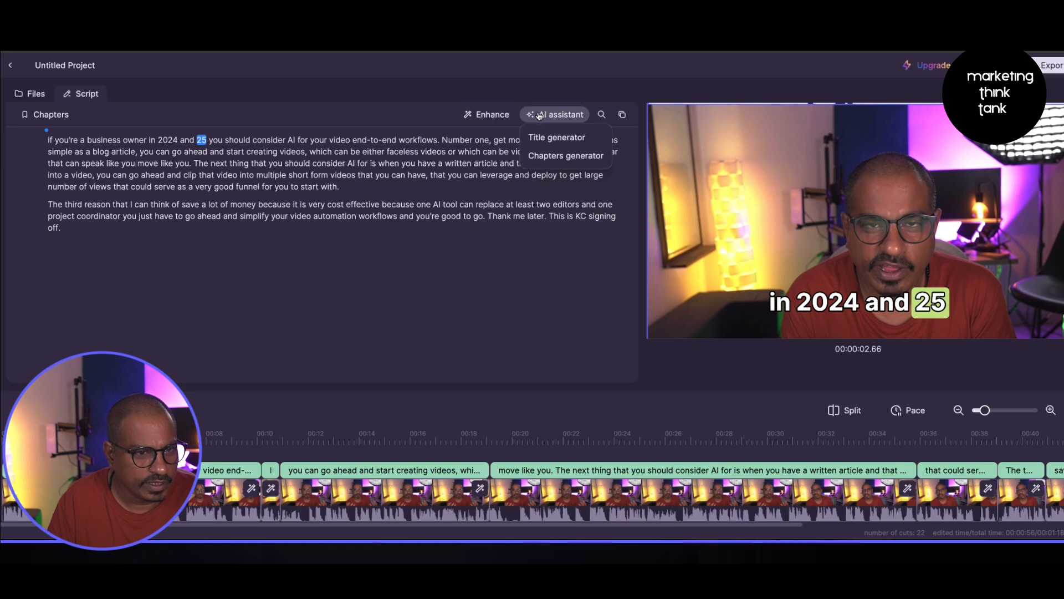
pyautogui.click(552, 142)
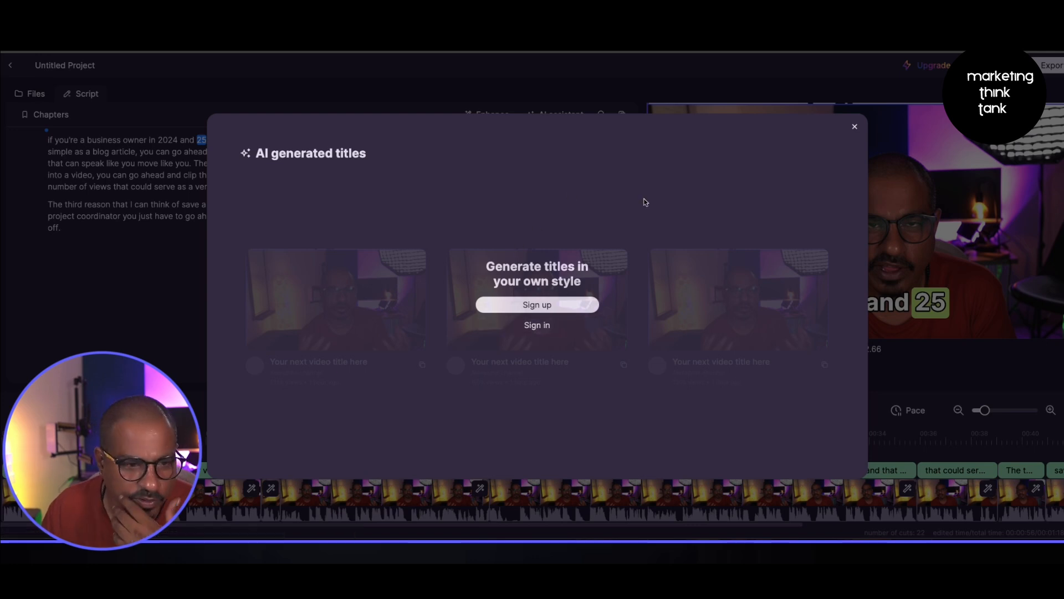
pyautogui.click(855, 127)
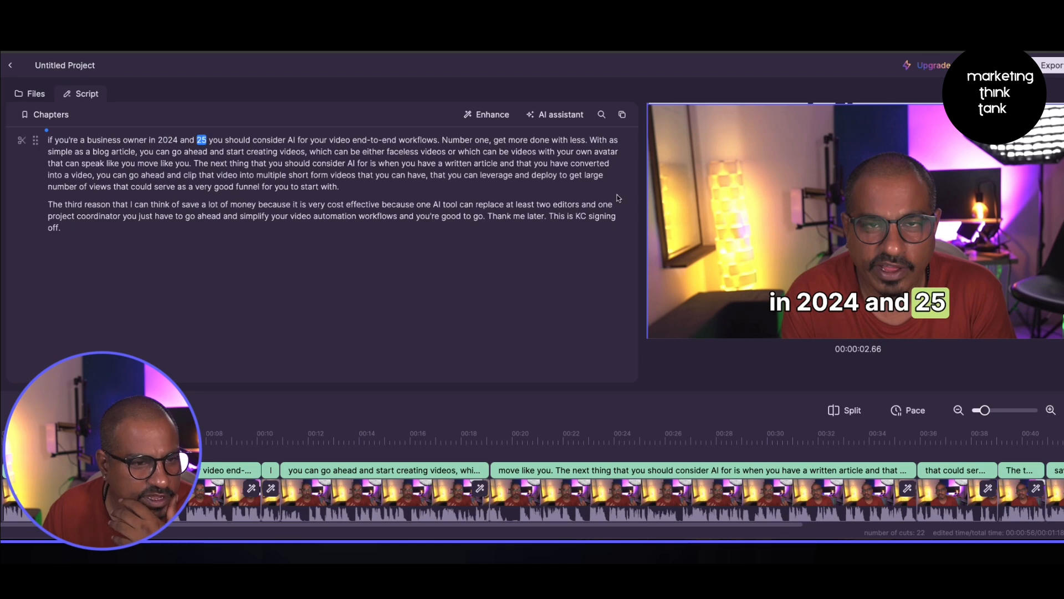
# - Open the AI assistant's Chapters generator and start signing in to Gling
pyautogui.click(560, 115)
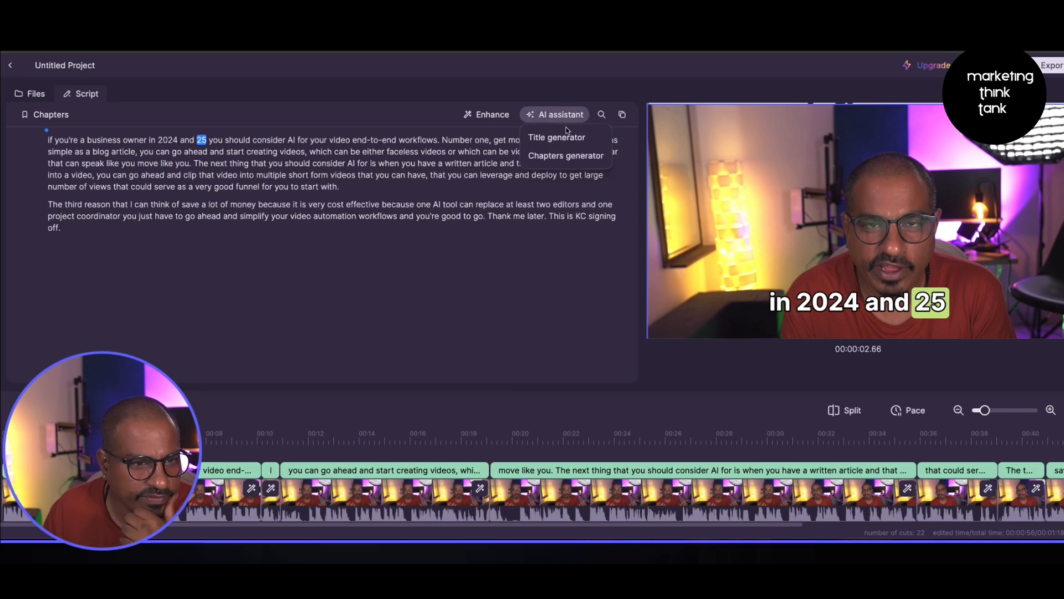
pyautogui.click(566, 157)
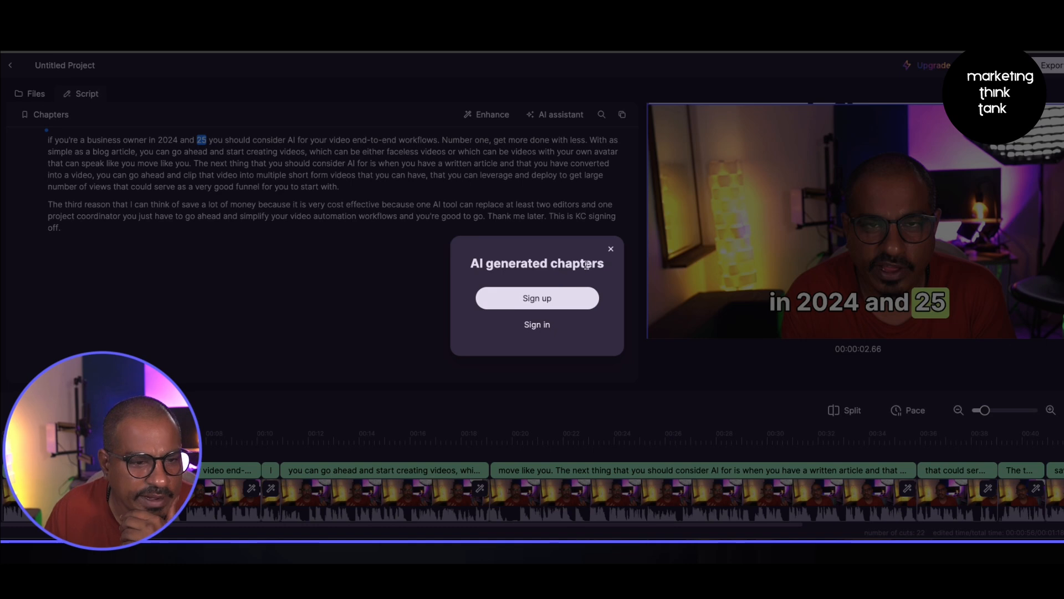
pyautogui.click(546, 307)
pyautogui.click(539, 184)
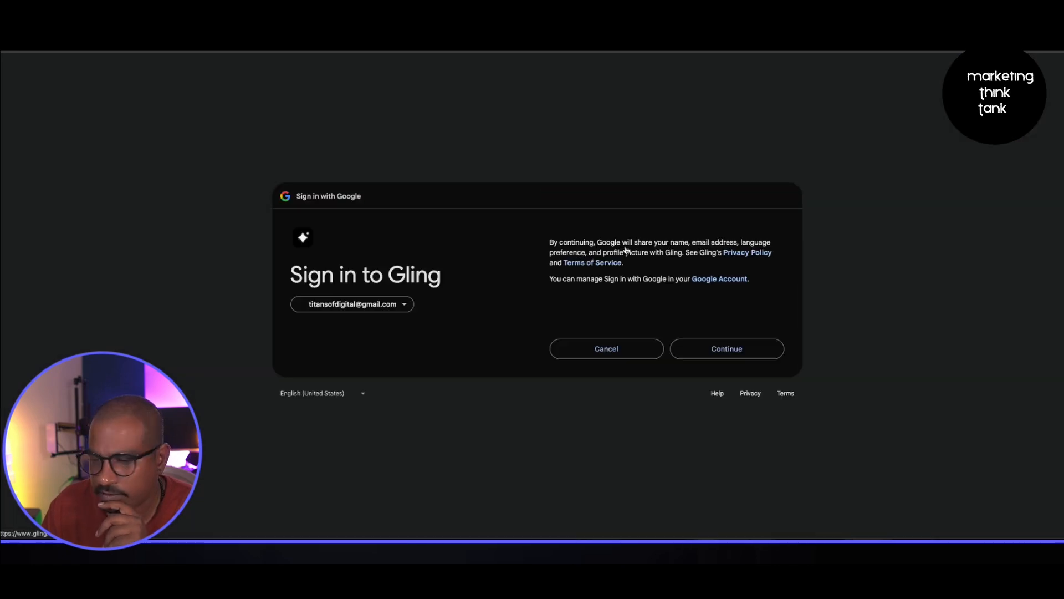
# - Sign in with a Google account and allow file system access so the project reloads
pyautogui.click(711, 355)
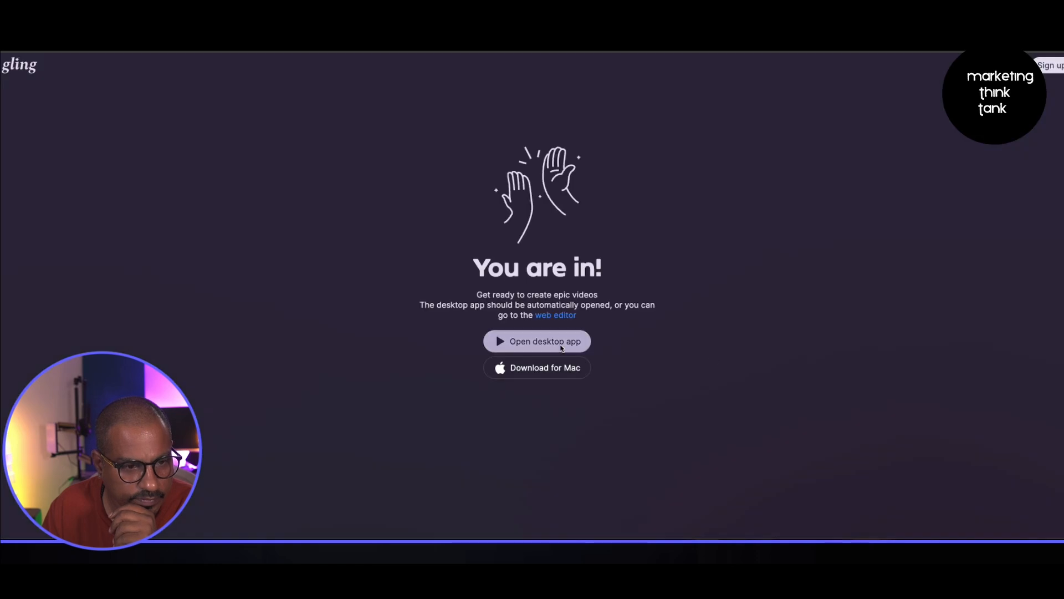
pyautogui.click(561, 347)
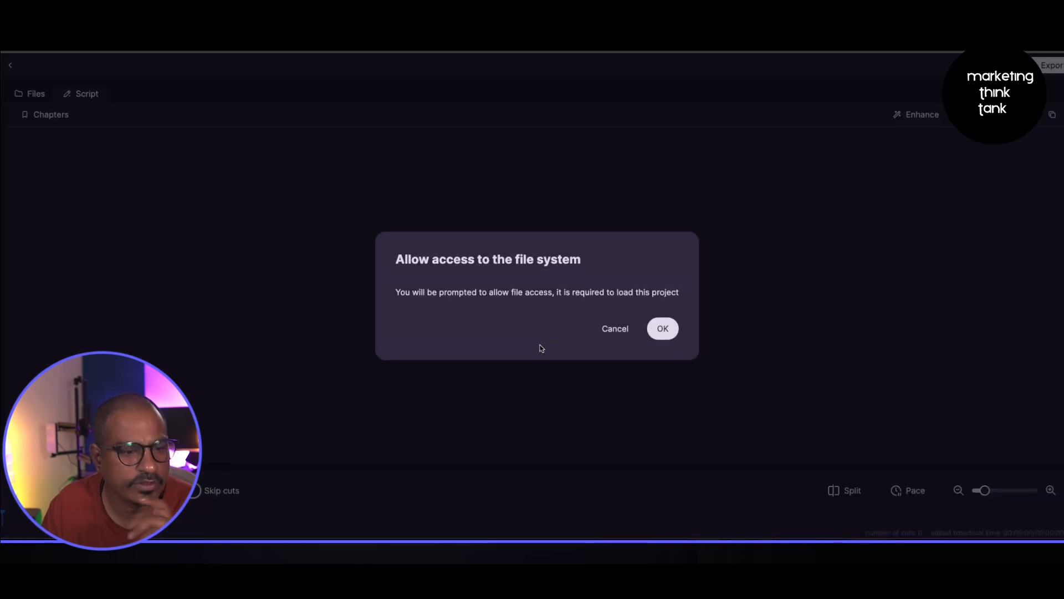
pyautogui.click(675, 324)
pyautogui.click(618, 87)
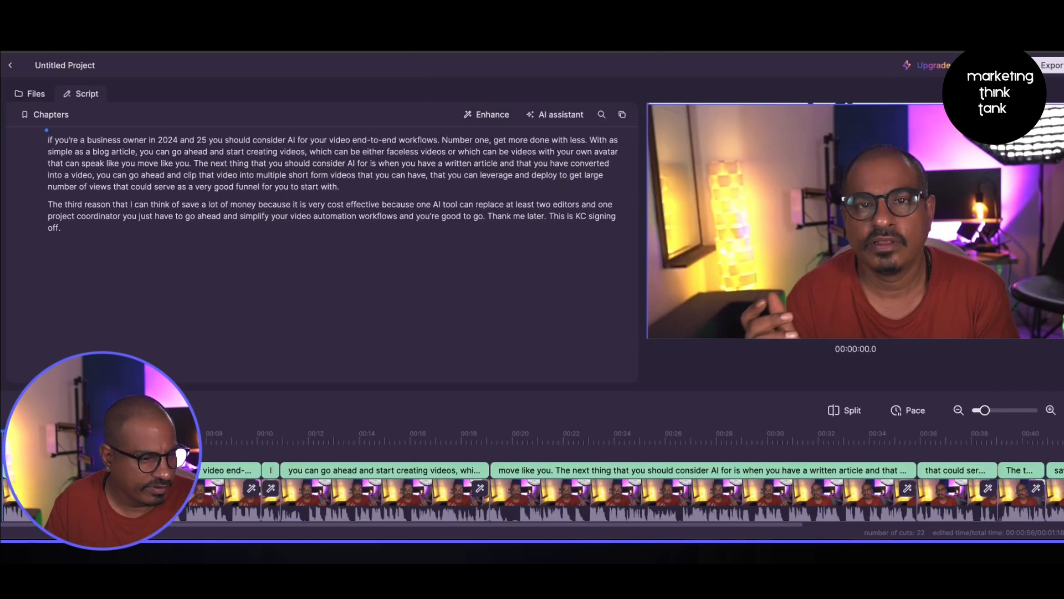
# - Check the Enhance options, then open the AI assistant's Title generator and close it
pyautogui.click(488, 114)
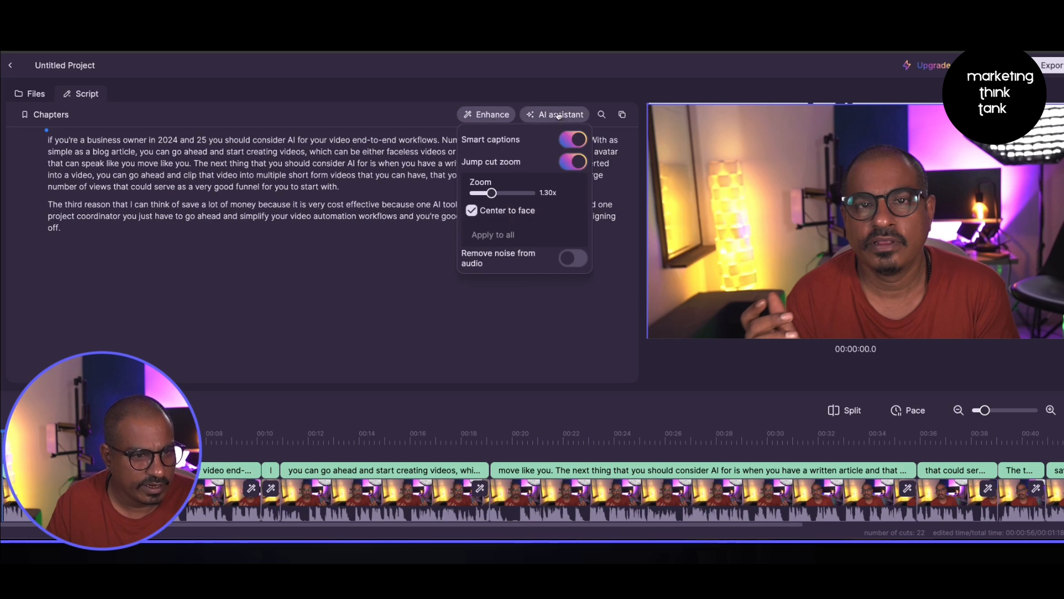
pyautogui.click(558, 114)
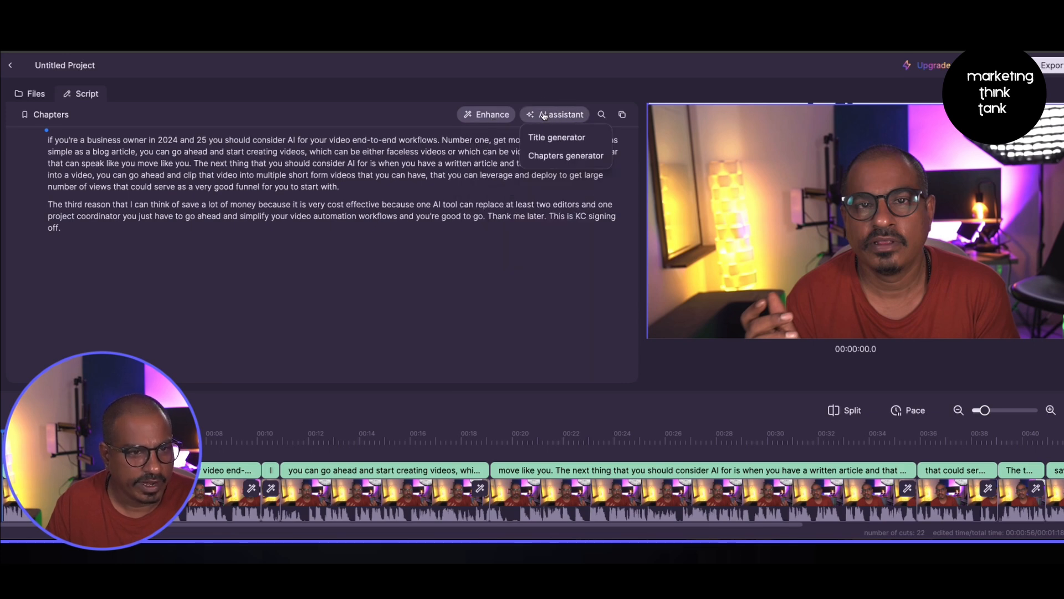
pyautogui.click(557, 143)
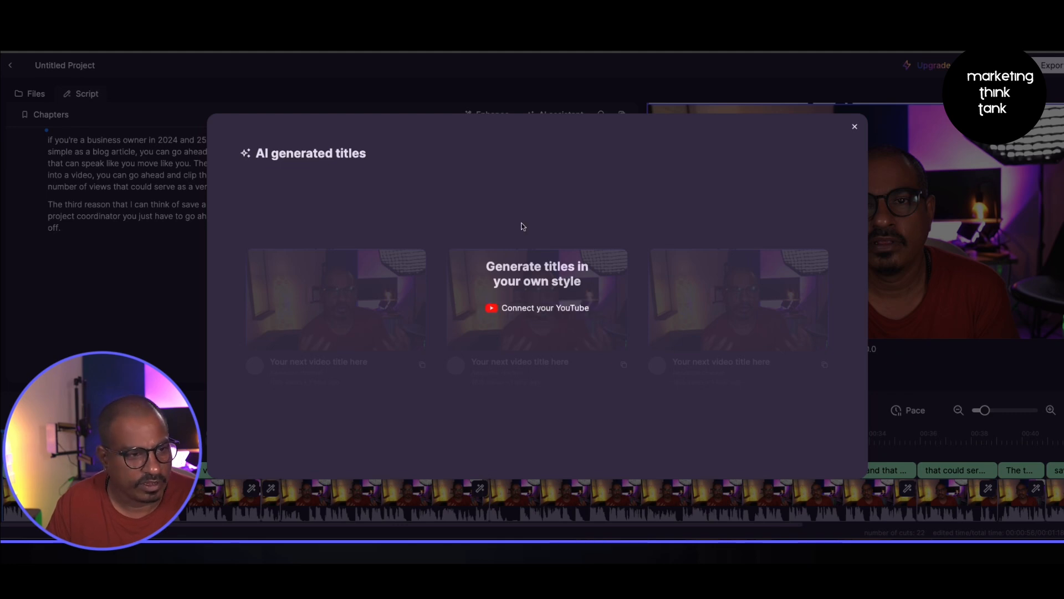
pyautogui.click(855, 127)
# - Generate chapters with the AI assistant's Chapters generator and close the chapters dialog
pyautogui.click(561, 115)
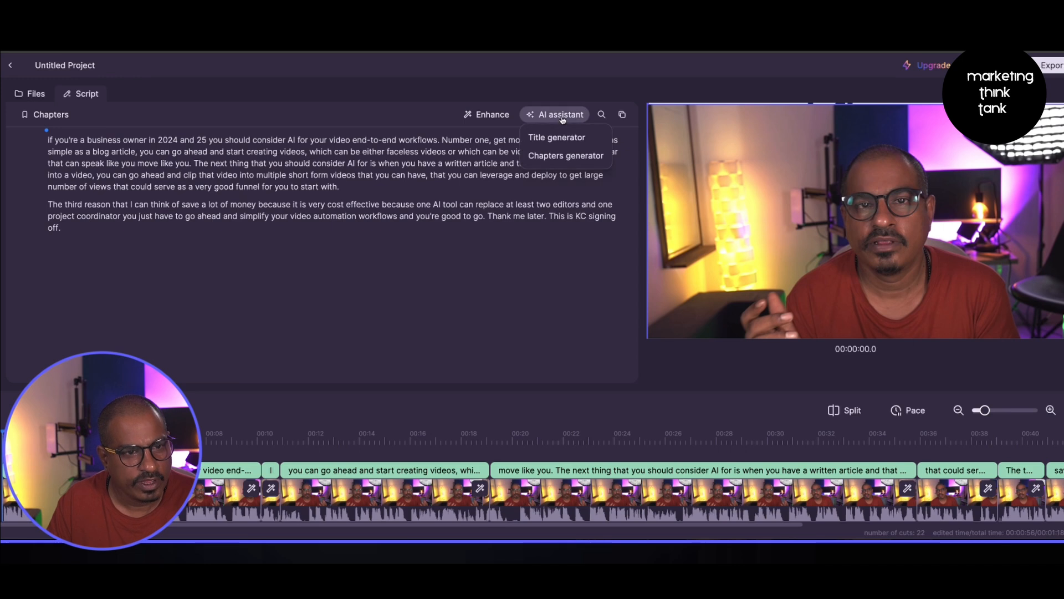
pyautogui.click(561, 155)
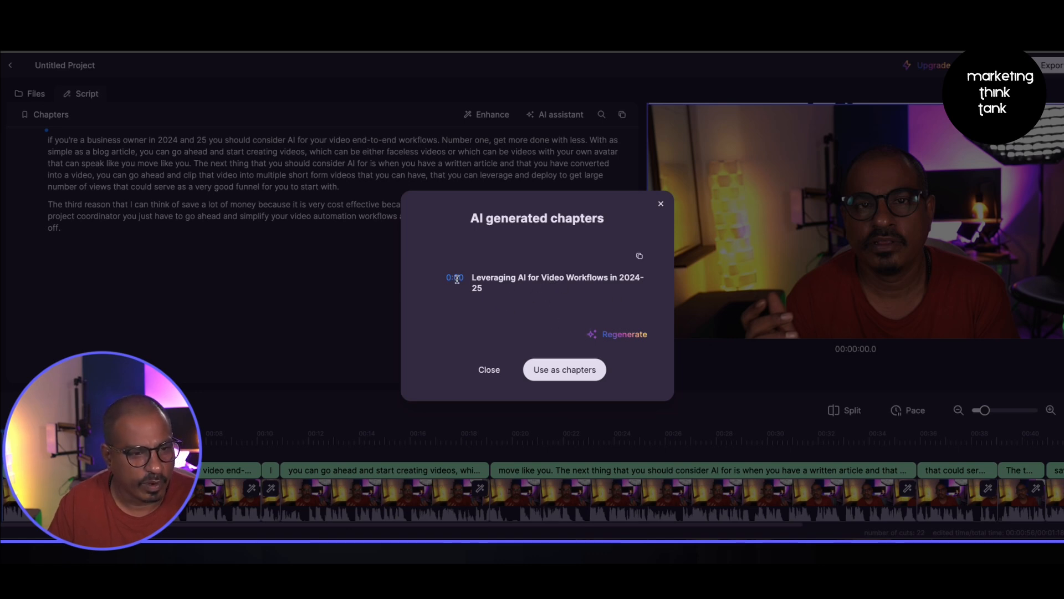
pyautogui.click(542, 375)
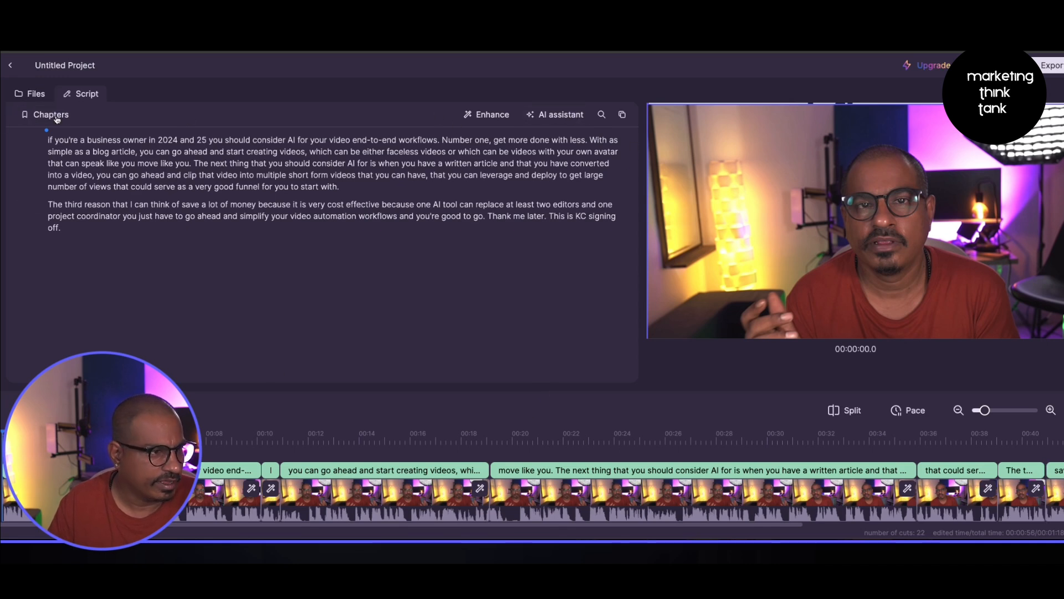
# - Copy the script text to the clipboard and play back the edited video
pyautogui.click(621, 114)
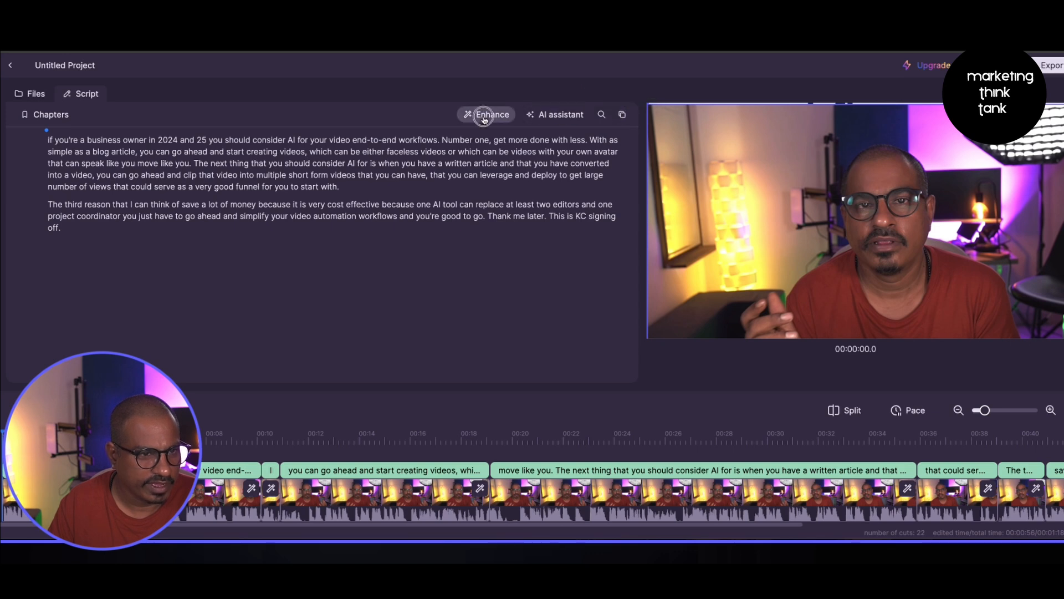
pyautogui.click(485, 116)
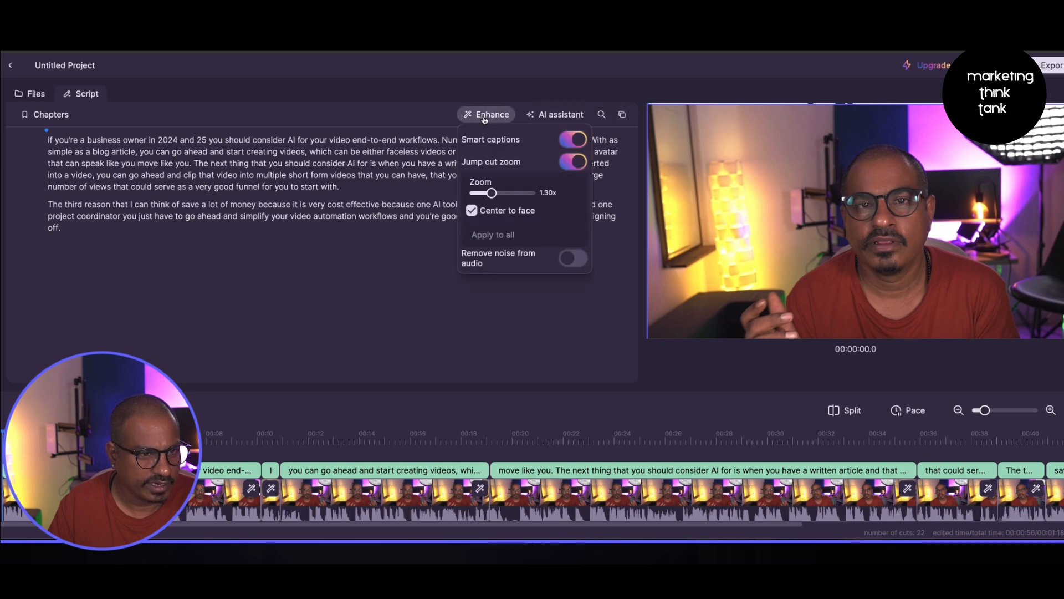
pyautogui.click(485, 118)
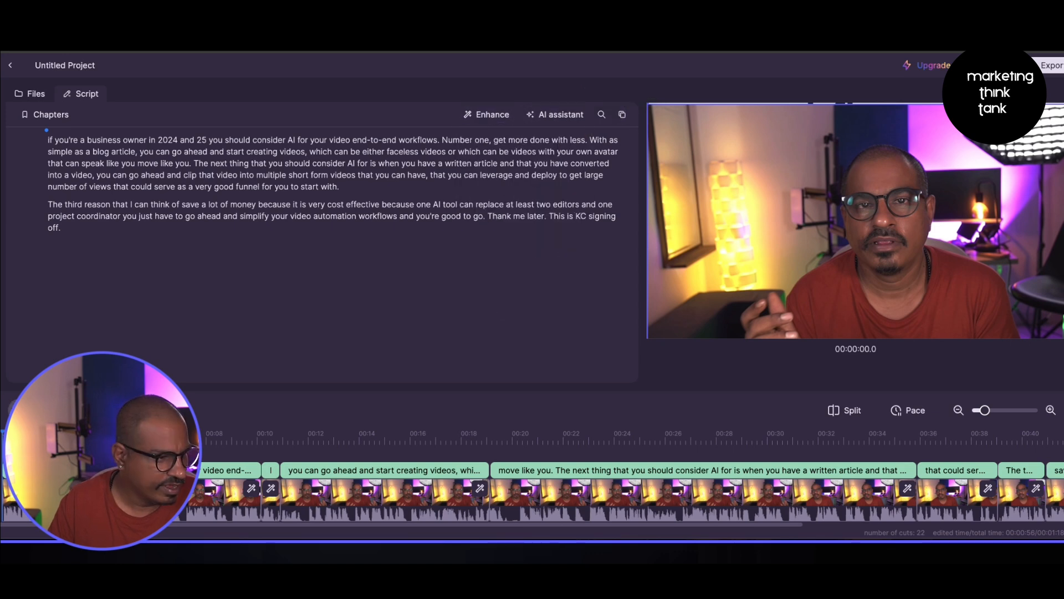
pyautogui.press('space')
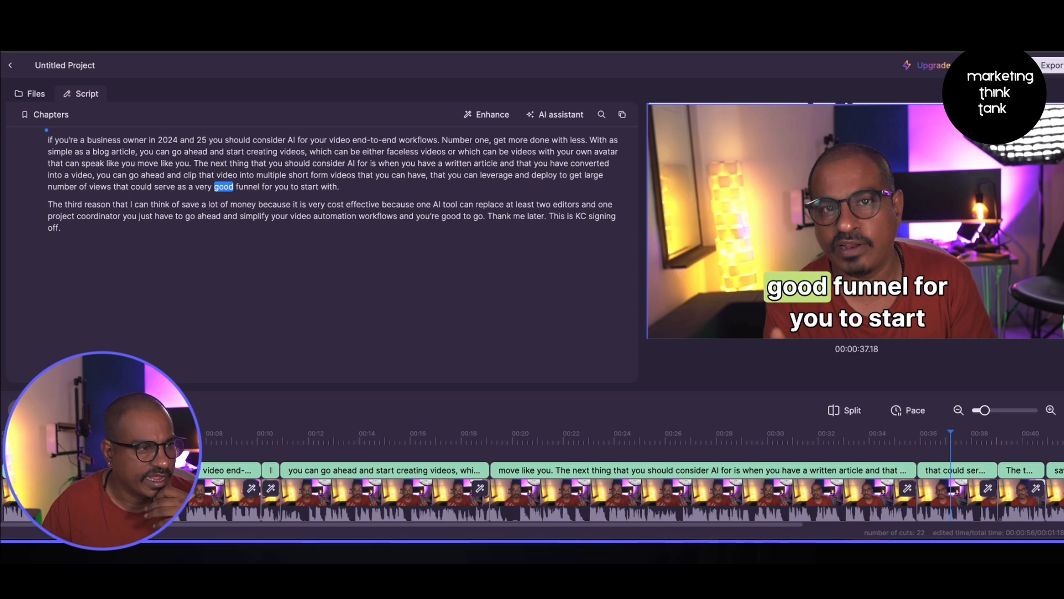
pyautogui.click(34, 97)
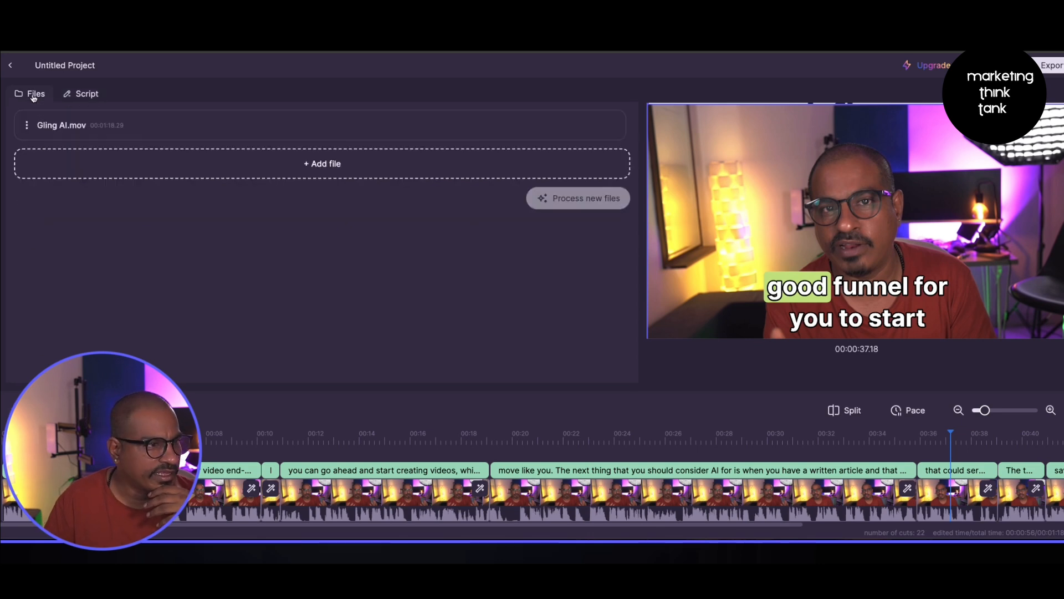
pyautogui.click(314, 168)
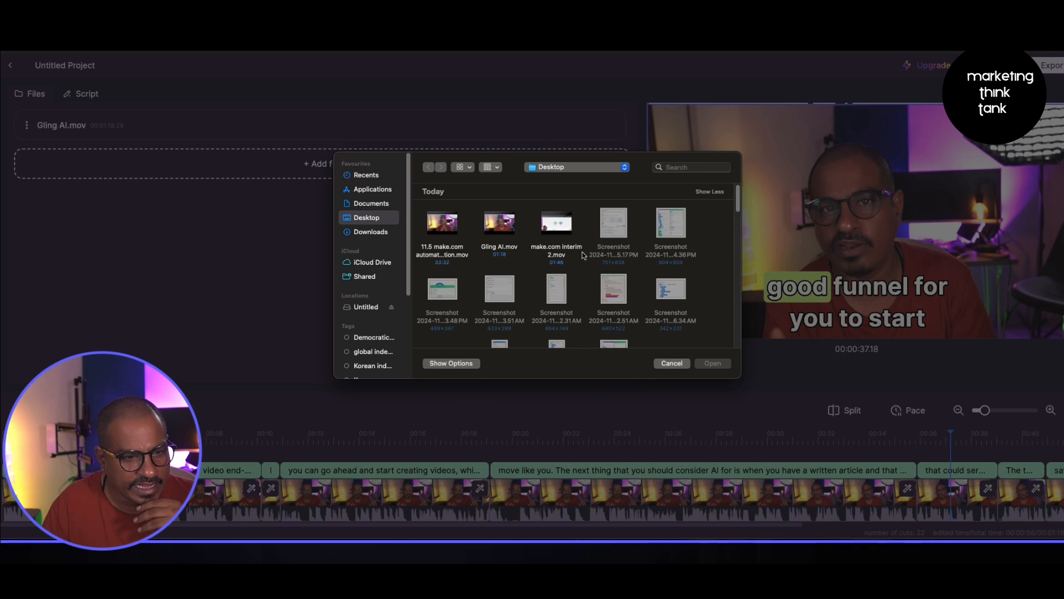
pyautogui.click(676, 168)
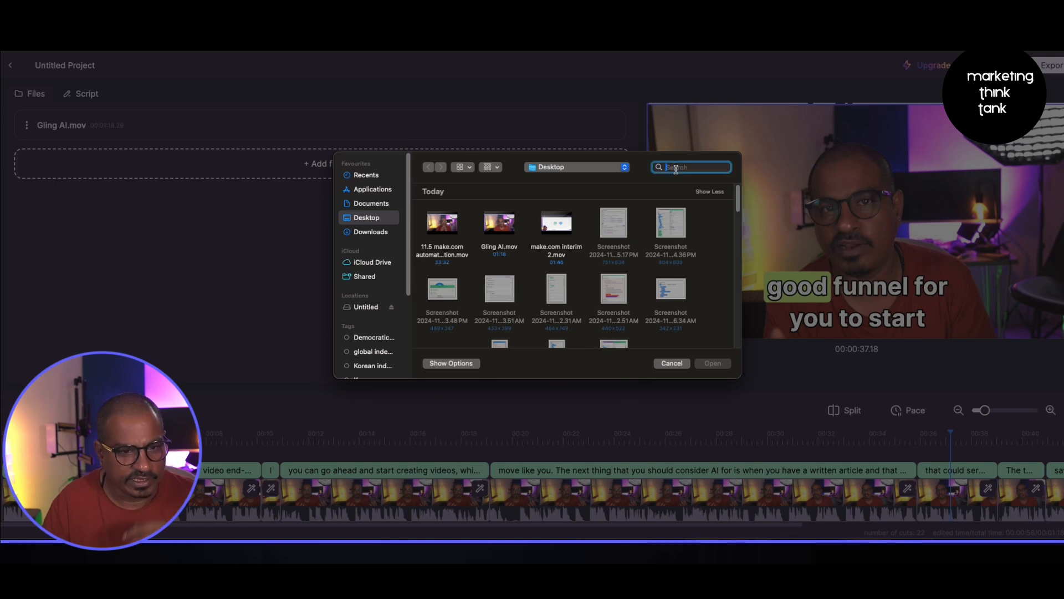
pyautogui.write('.png')
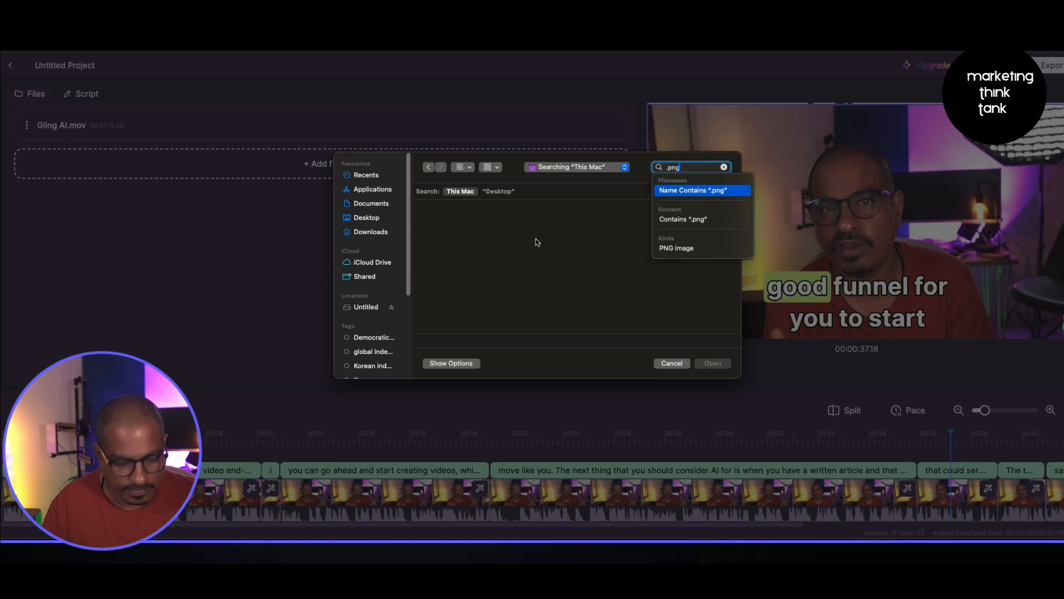
pyautogui.press('Return')
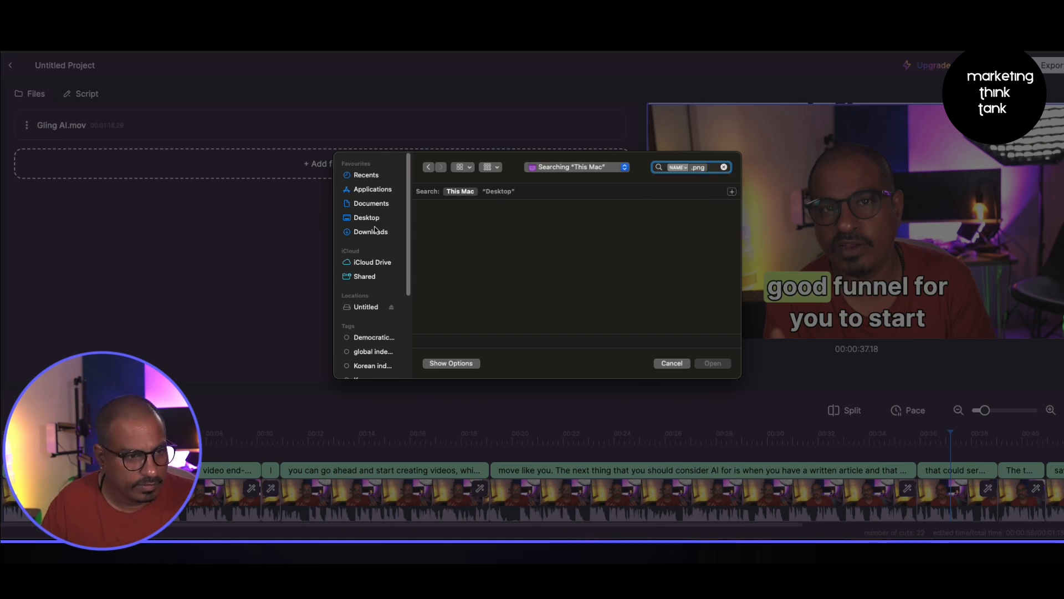
pyautogui.click(370, 231)
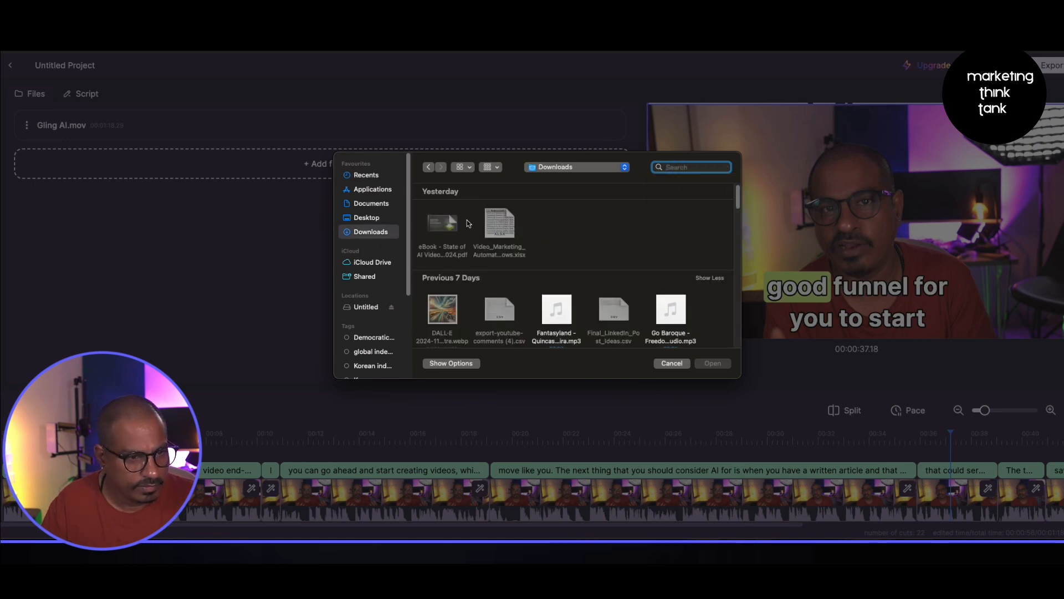
pyautogui.click(363, 219)
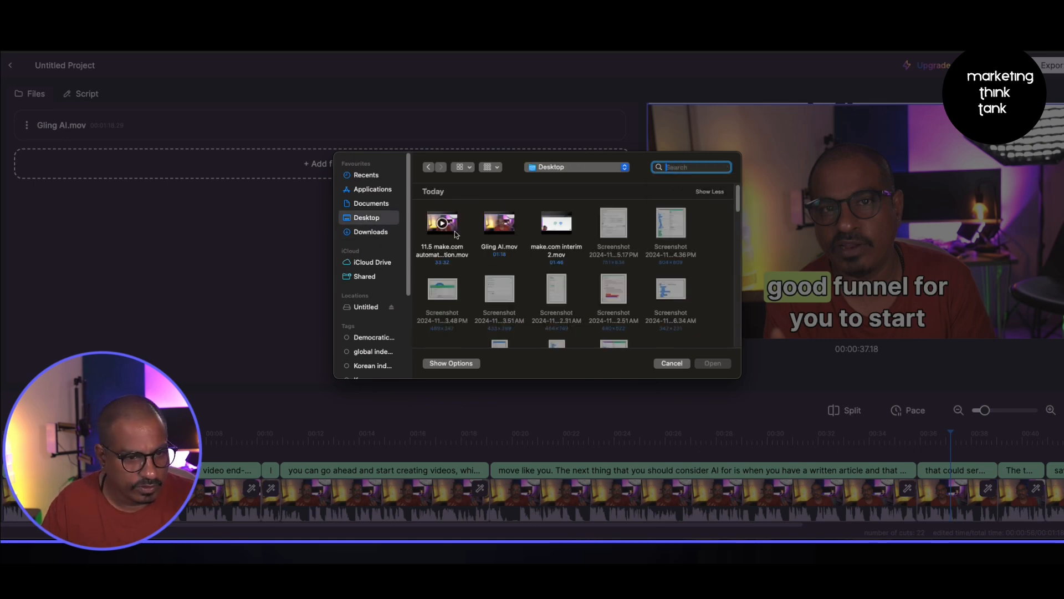
pyautogui.click(614, 227)
pyautogui.scroll(-5, 599, 299)
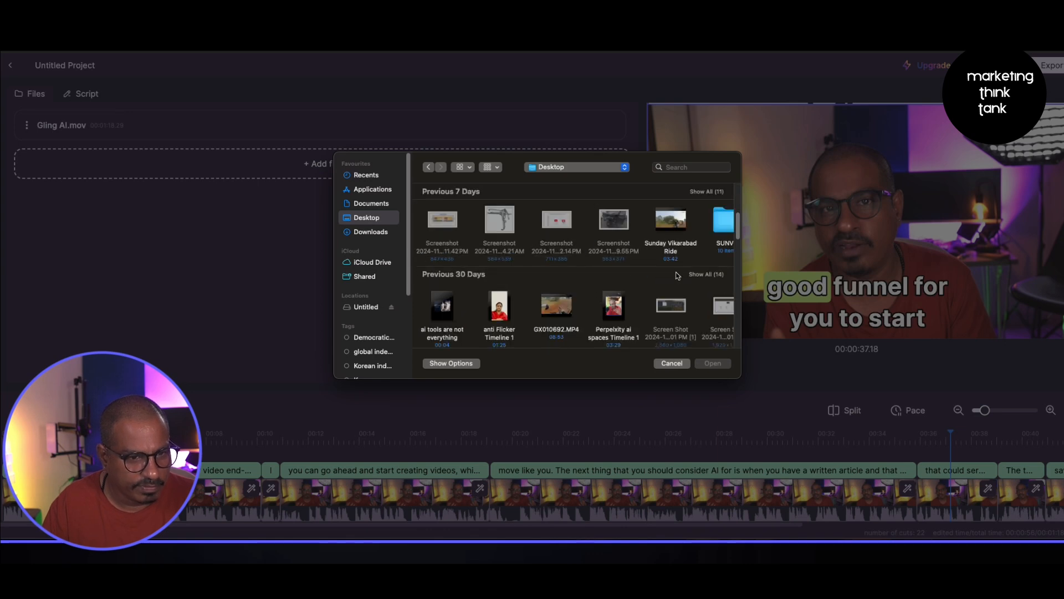
pyautogui.scroll(-3, 571, 277)
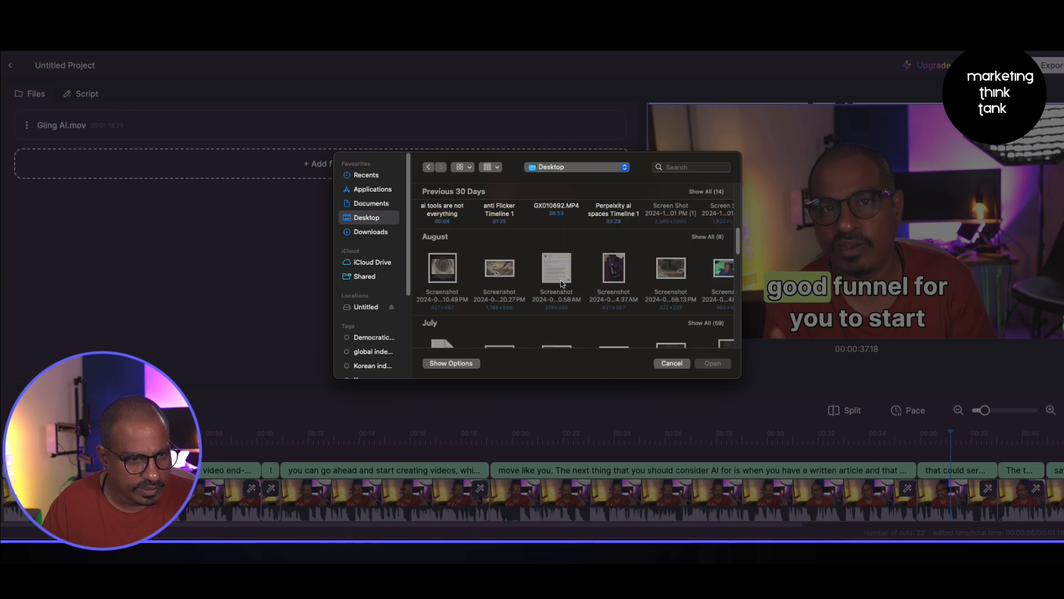
pyautogui.scroll(-2, 562, 283)
pyautogui.scroll(-5, 575, 301)
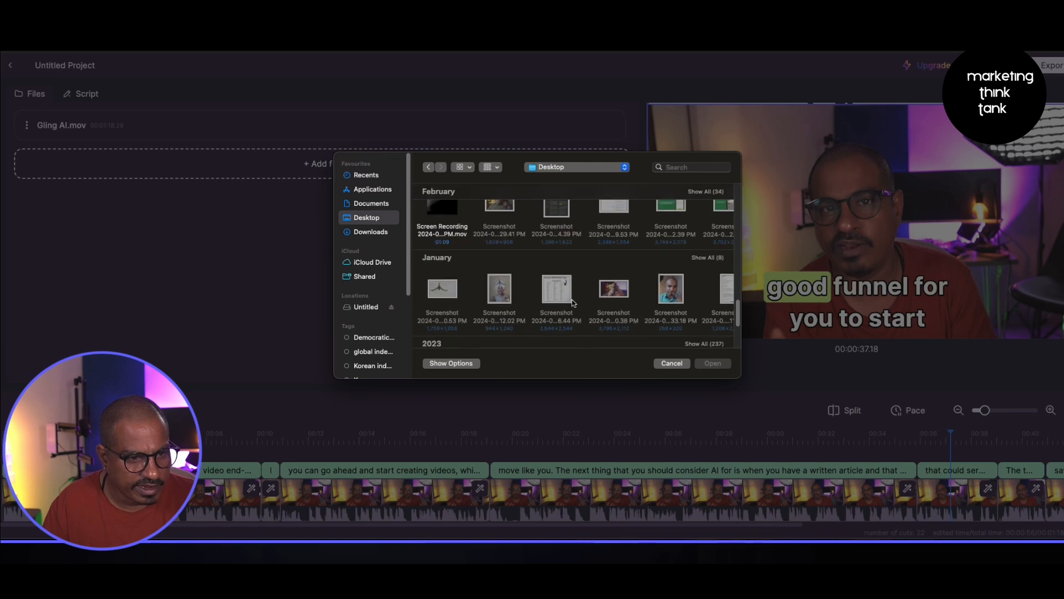
pyautogui.scroll(3, 574, 303)
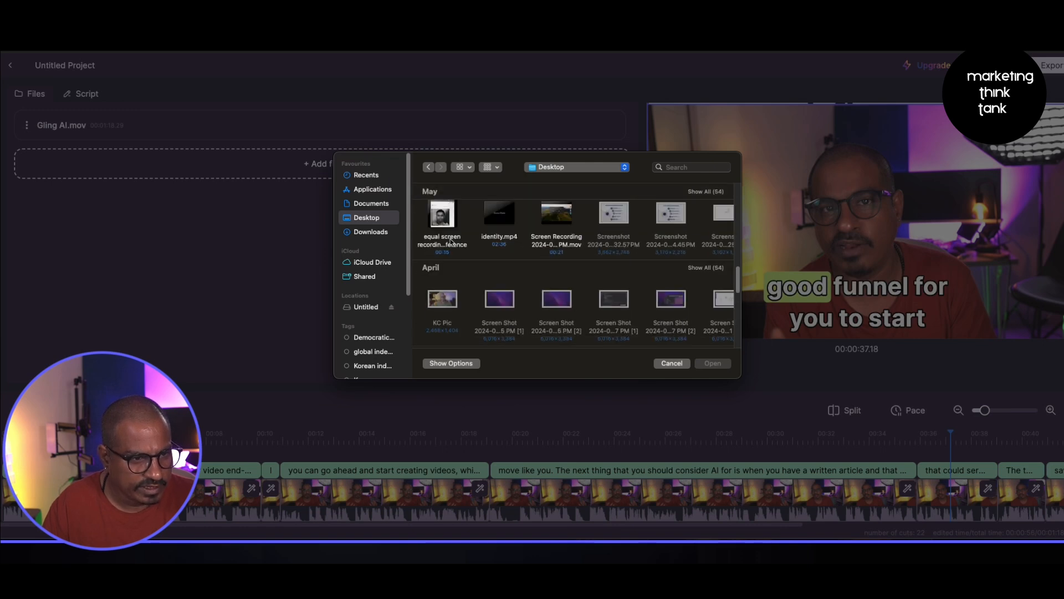
pyautogui.scroll(-10, 472, 278)
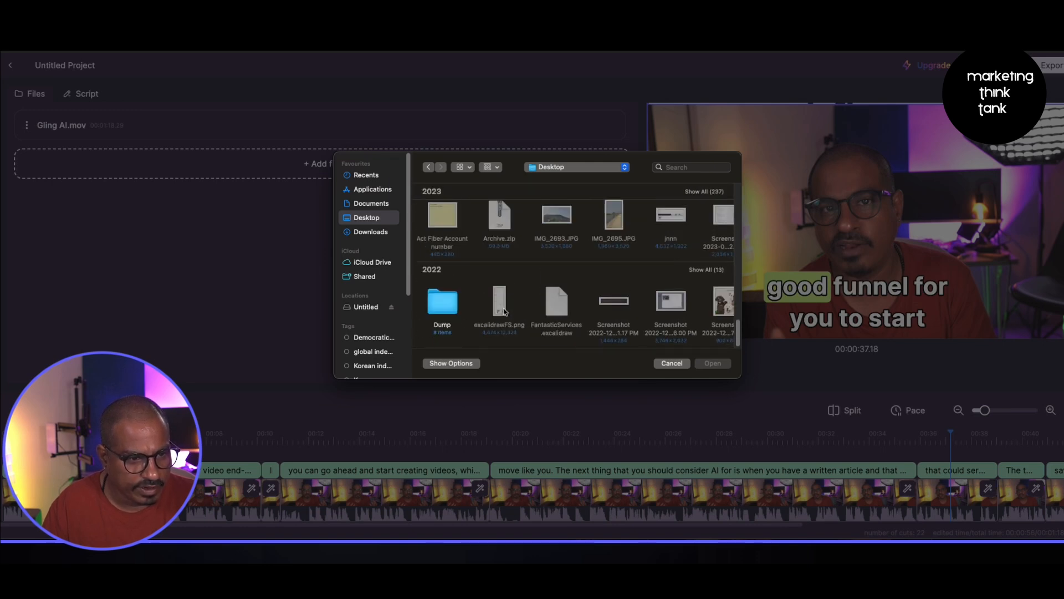
pyautogui.click(671, 365)
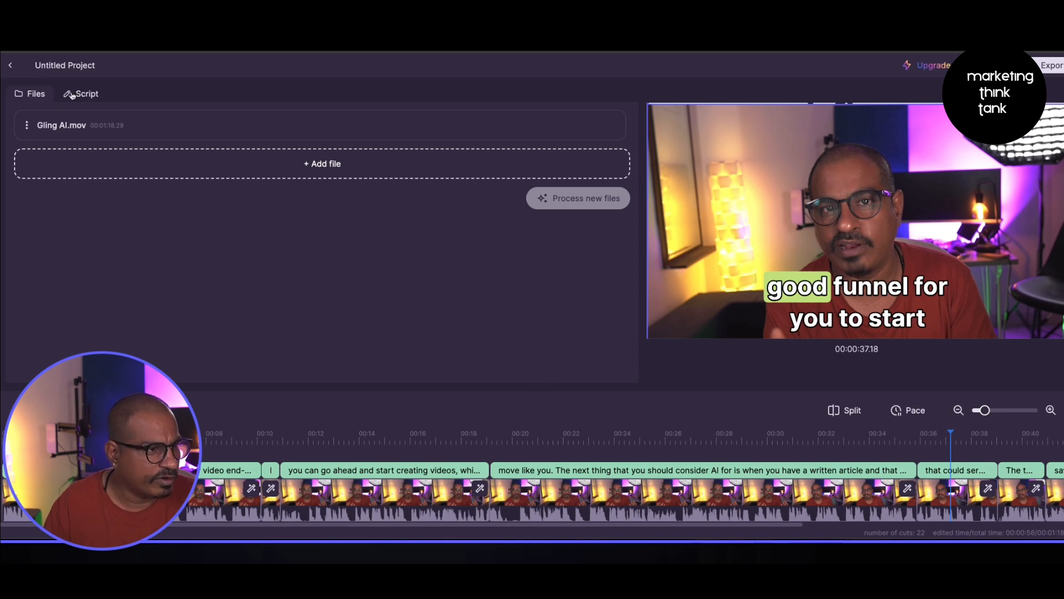
# - Open the Add file browser, search for teeweee and browse the Downloads folder for a file to add
pyautogui.click(246, 175)
pyautogui.click(707, 167)
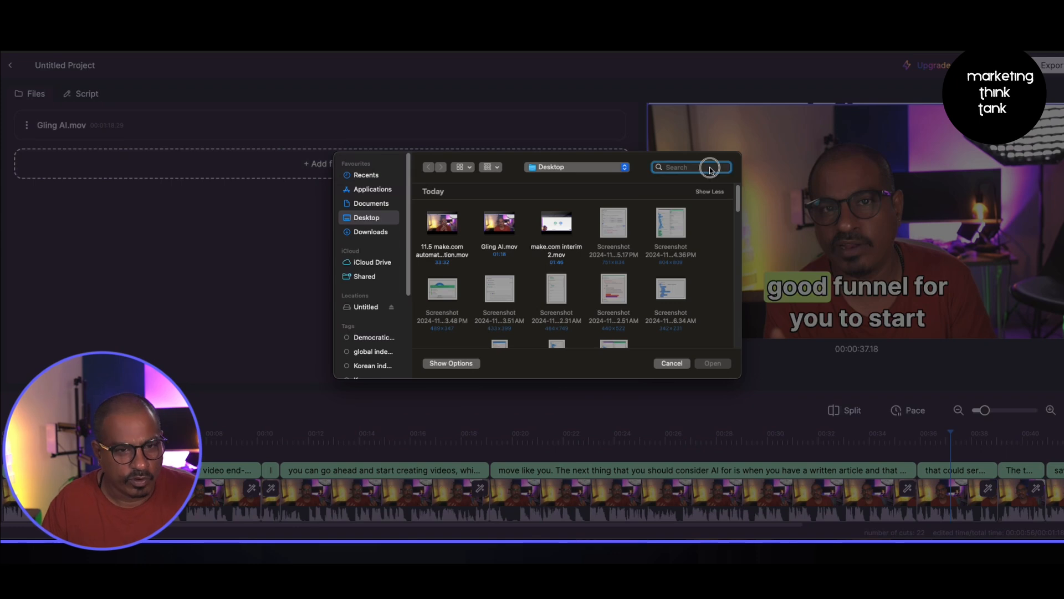
pyautogui.write('teeweee')
pyautogui.press('Return')
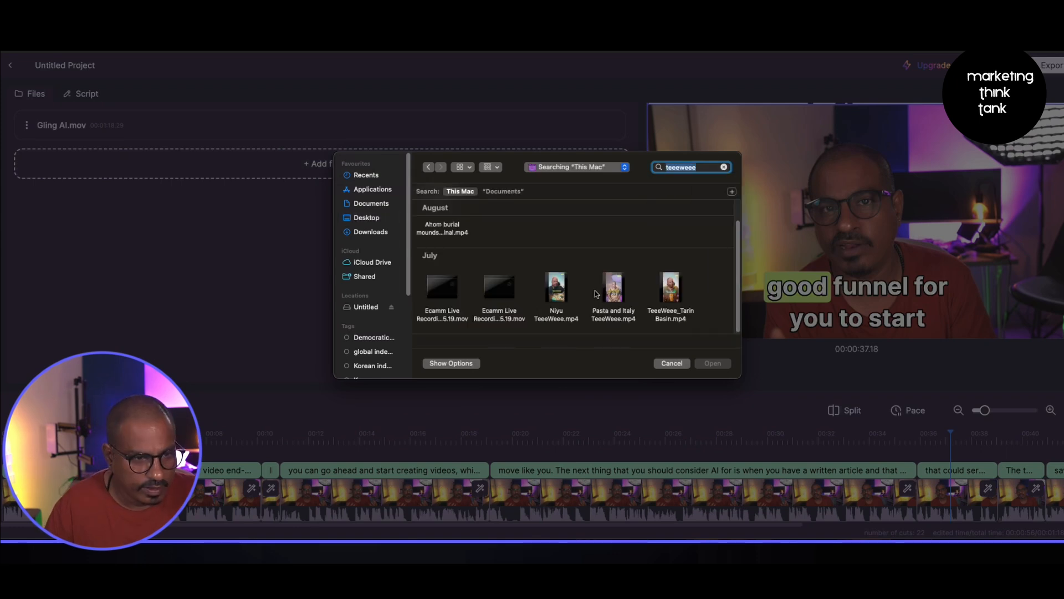
pyautogui.click(376, 237)
pyautogui.scroll(-10, 549, 287)
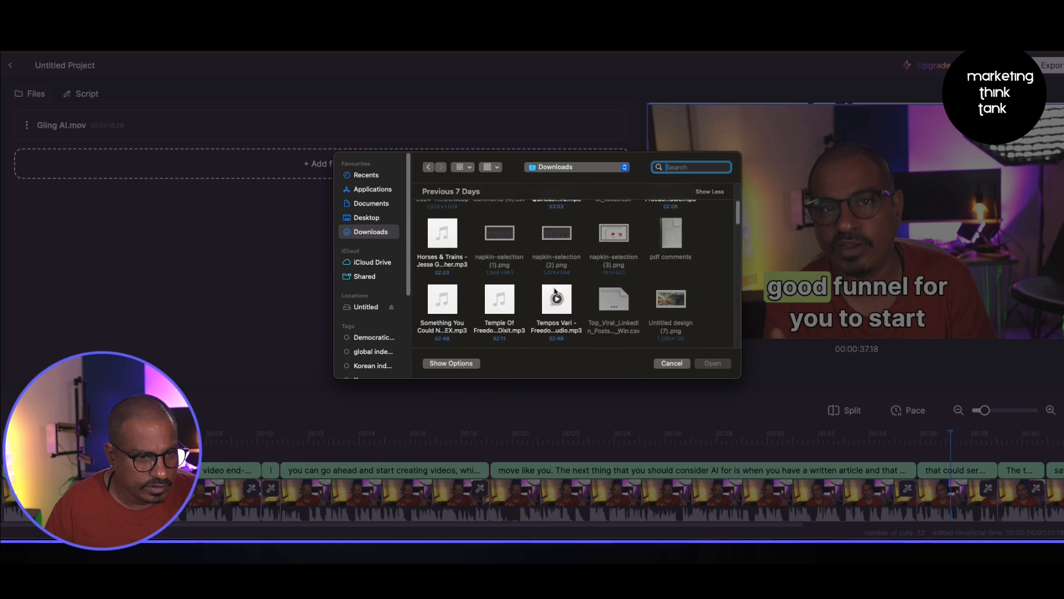
pyautogui.scroll(-10, 548, 287)
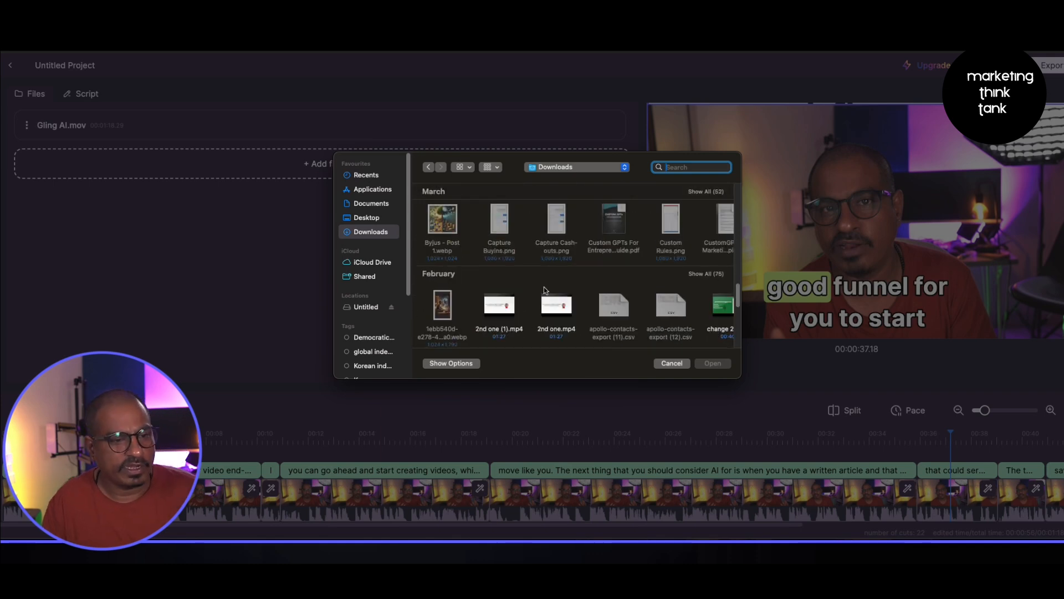
pyautogui.scroll(-10, 551, 285)
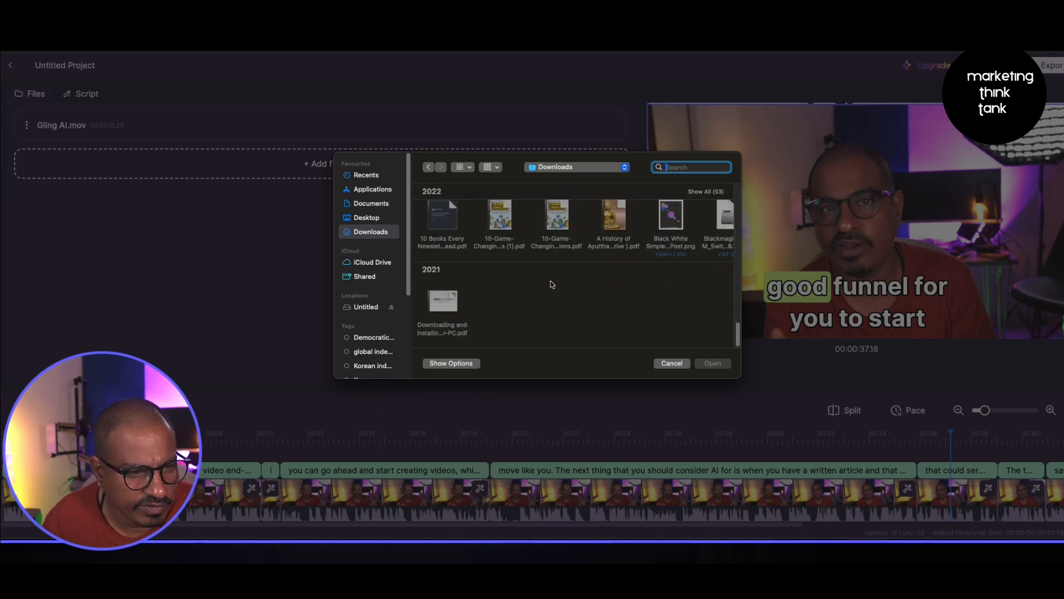
pyautogui.scroll(20, 552, 286)
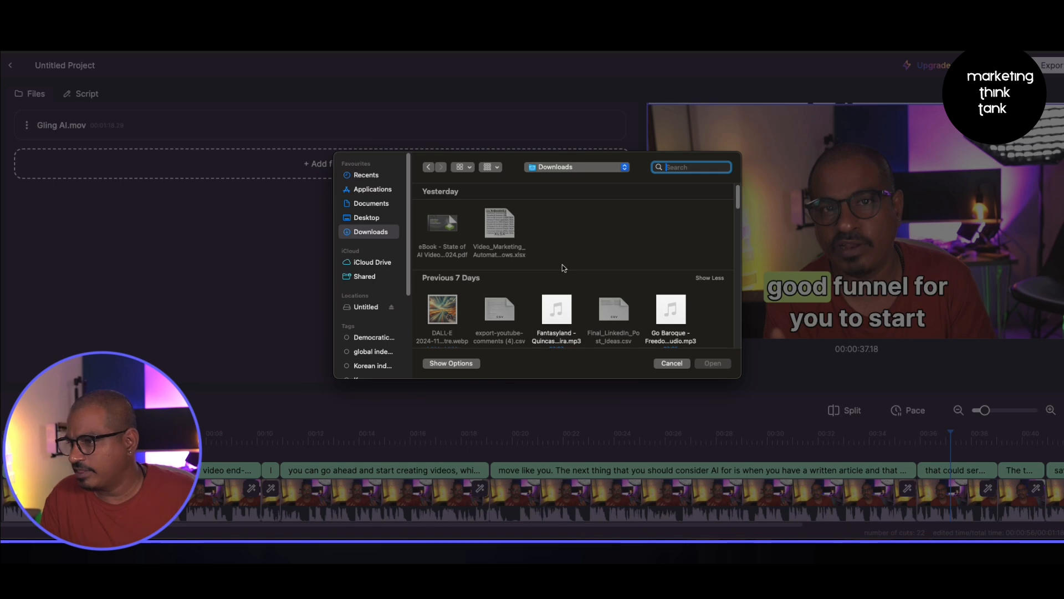